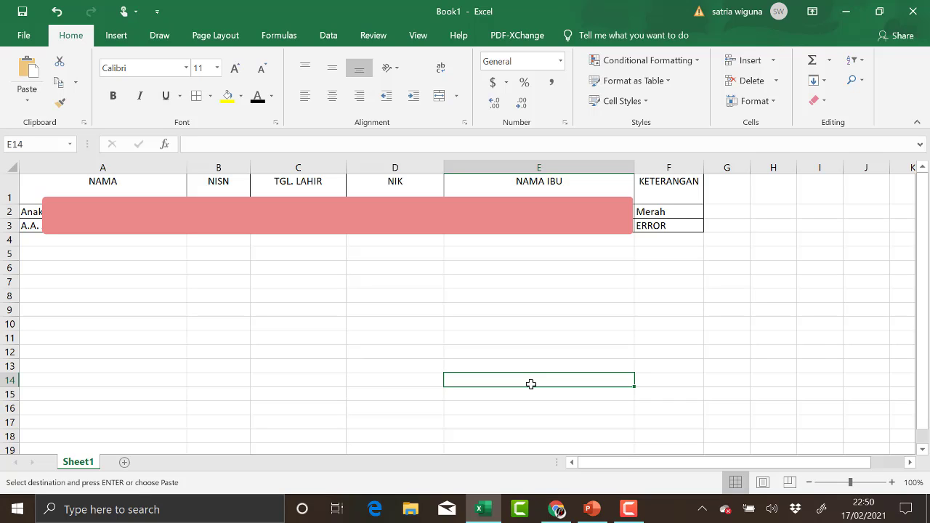
Compare the KETERANGAN remarks in cells F2 and F3, noting F3's ERROR, then go to the NISN search page.
{"action": "left_click", "coordinate": [677, 228]}
{"action": "left_click", "coordinate": [683, 210]}
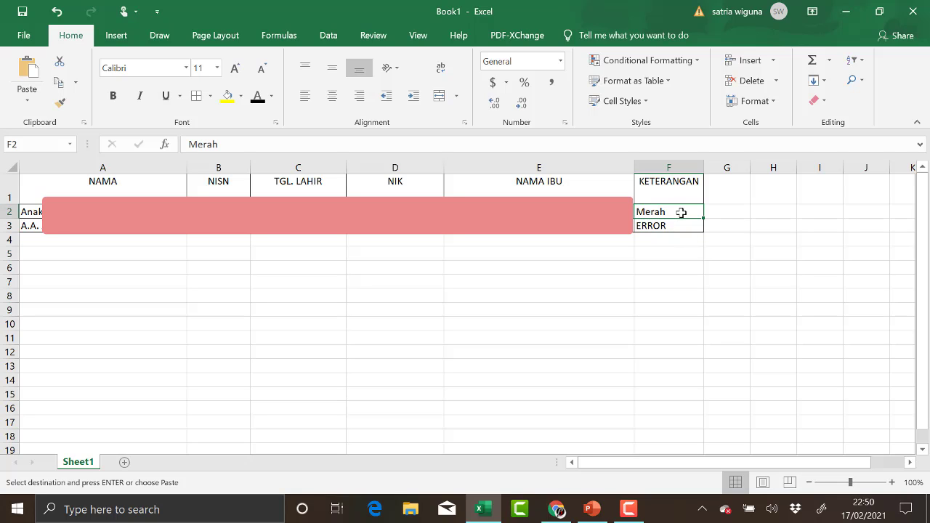
{"action": "left_click", "coordinate": [682, 229]}
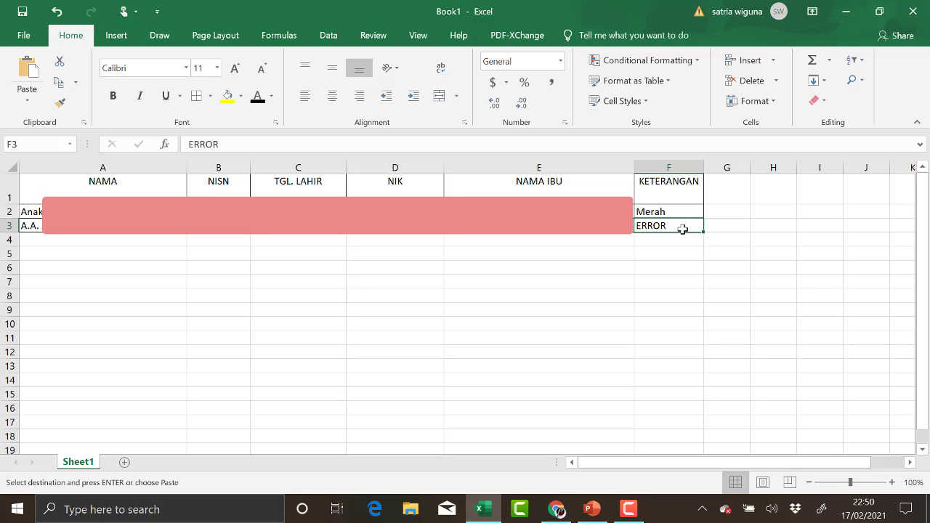
{"action": "left_click", "coordinate": [666, 212]}
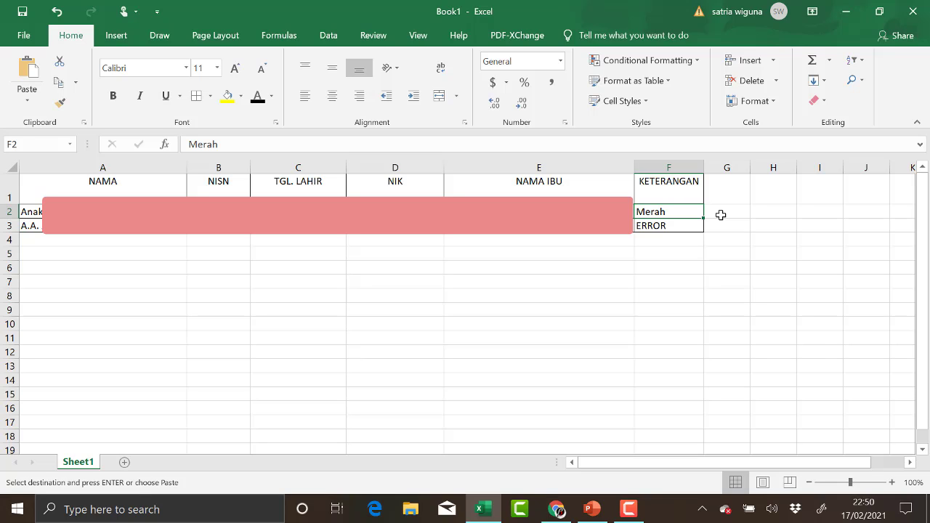
{"action": "left_click", "coordinate": [656, 226]}
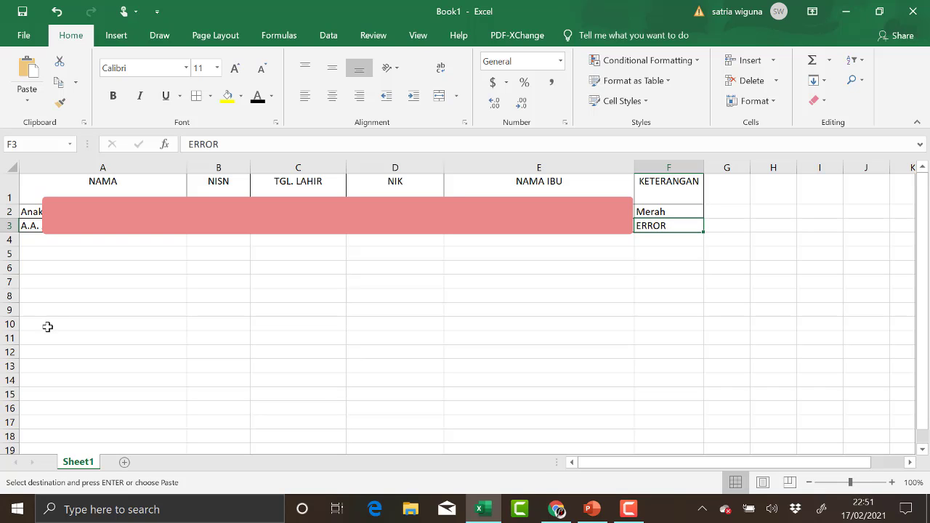
{"action": "left_click", "coordinate": [558, 508]}
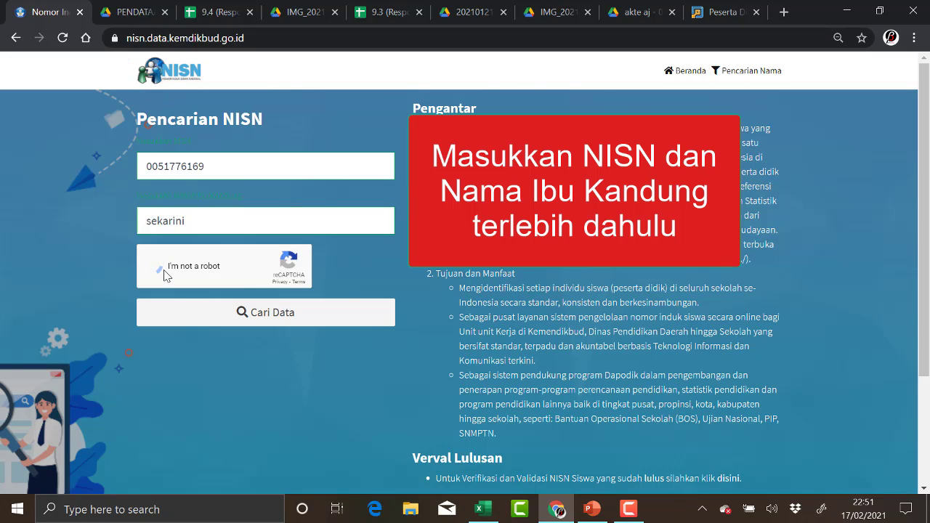
Pass the reCAPTCHA and search for the student's NISN record with Cari Data.
{"action": "left_click", "coordinate": [152, 266]}
{"action": "left_click", "coordinate": [270, 328]}
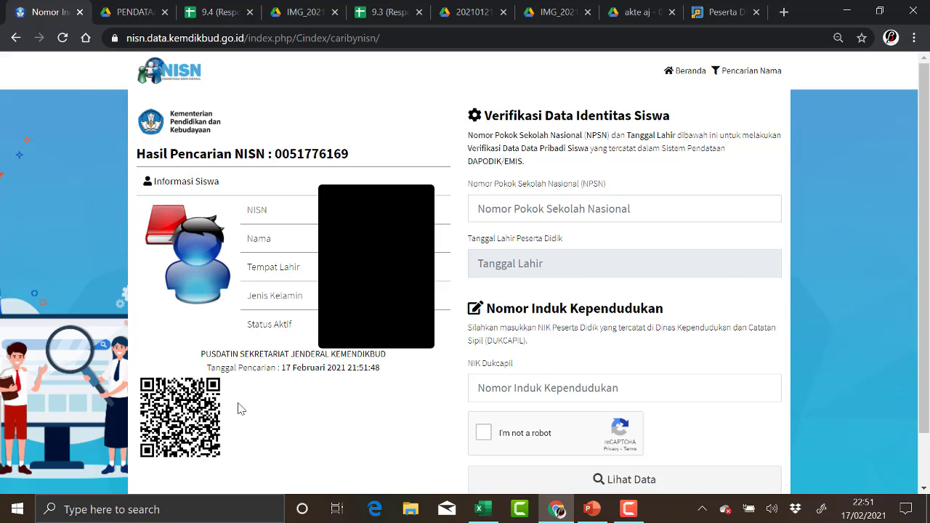
{"action": "double_click", "coordinate": [256, 210]}
{"action": "double_click", "coordinate": [254, 239]}
Fill the school NPSN field with 50103134 from the autofill suggestion.
{"action": "left_click", "coordinate": [504, 206]}
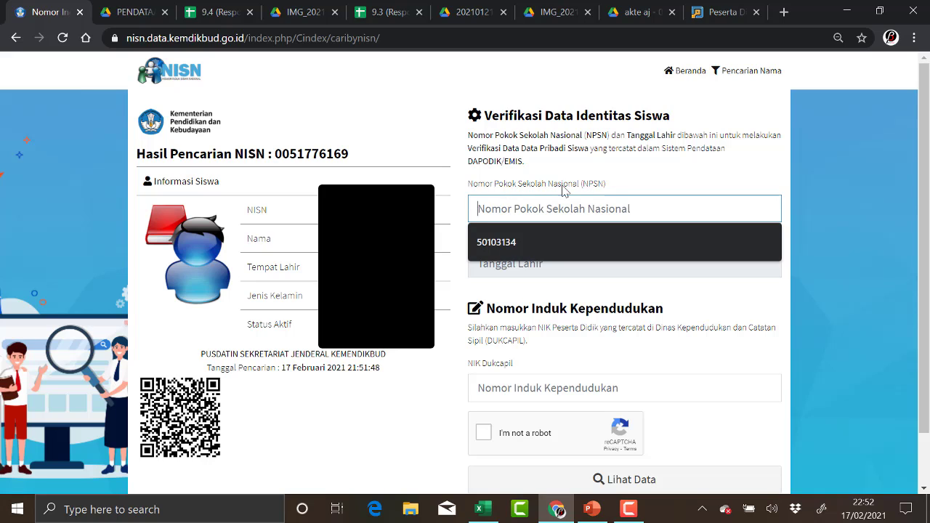
{"action": "left_click", "coordinate": [495, 247]}
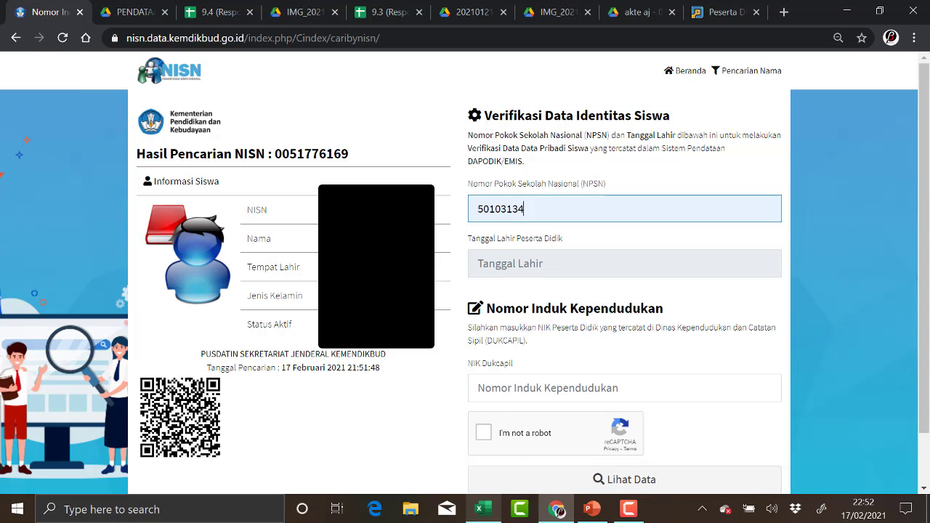
{"action": "left_click", "coordinate": [479, 510]}
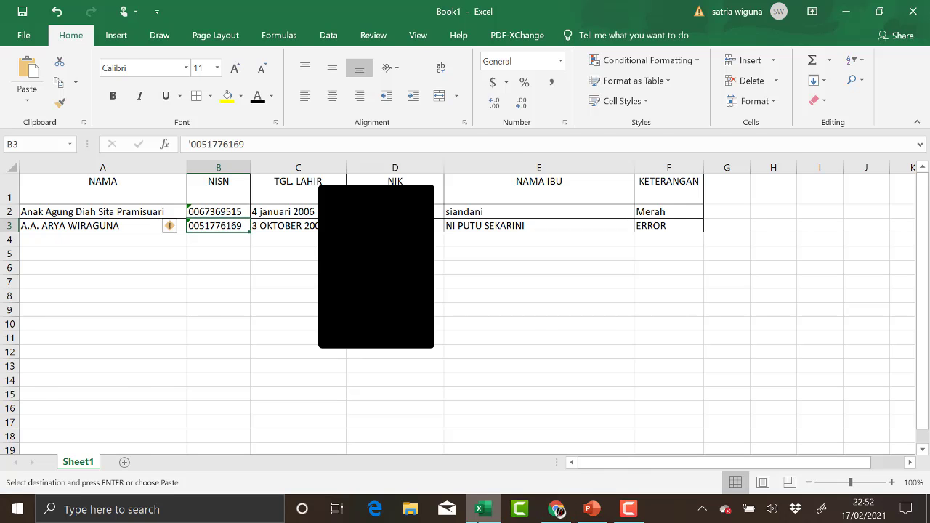
{"action": "left_click", "coordinate": [556, 509]}
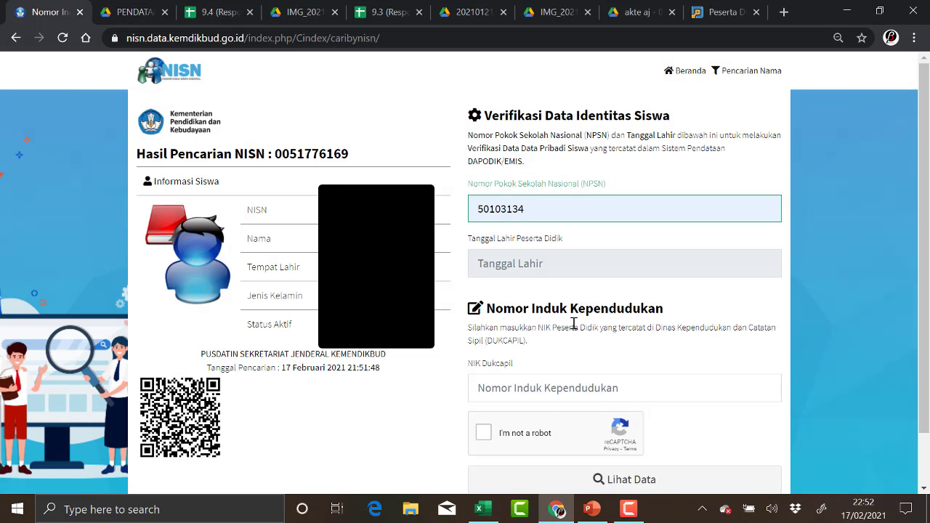
{"action": "left_click", "coordinate": [493, 262]}
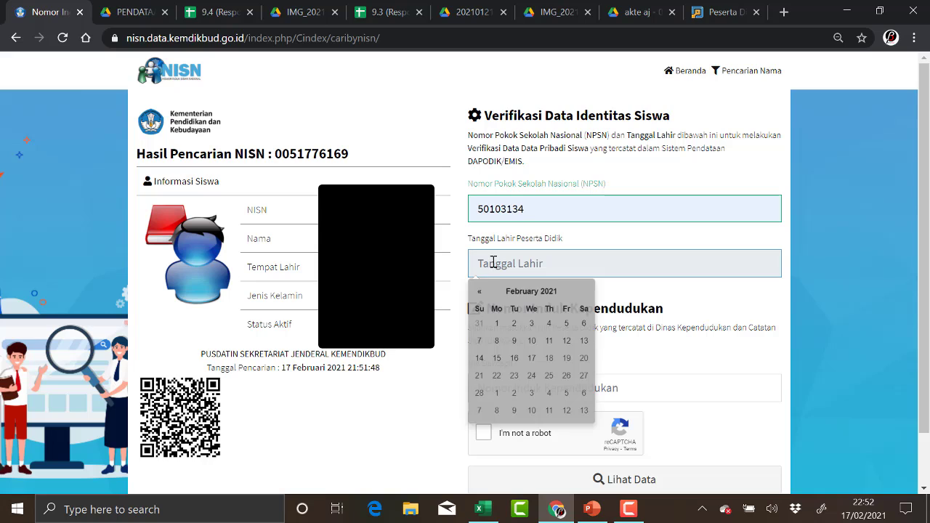
{"action": "left_click", "coordinate": [549, 294]}
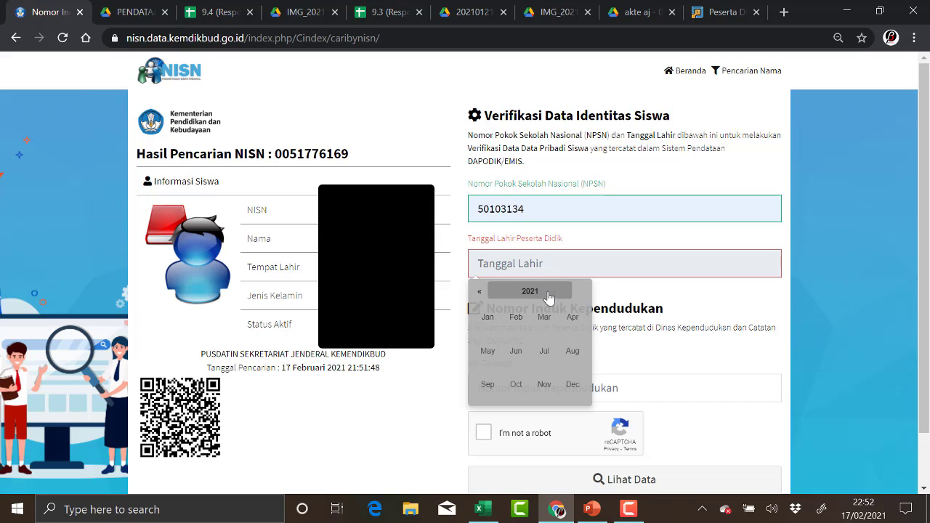
{"action": "left_click", "coordinate": [481, 295]}
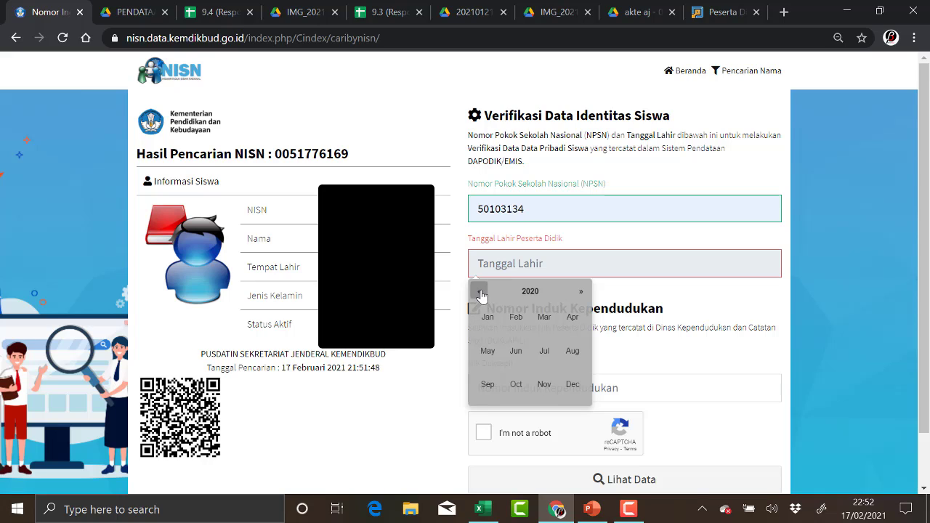
{"action": "left_click", "coordinate": [482, 295]}
{"action": "left_click", "coordinate": [529, 293]}
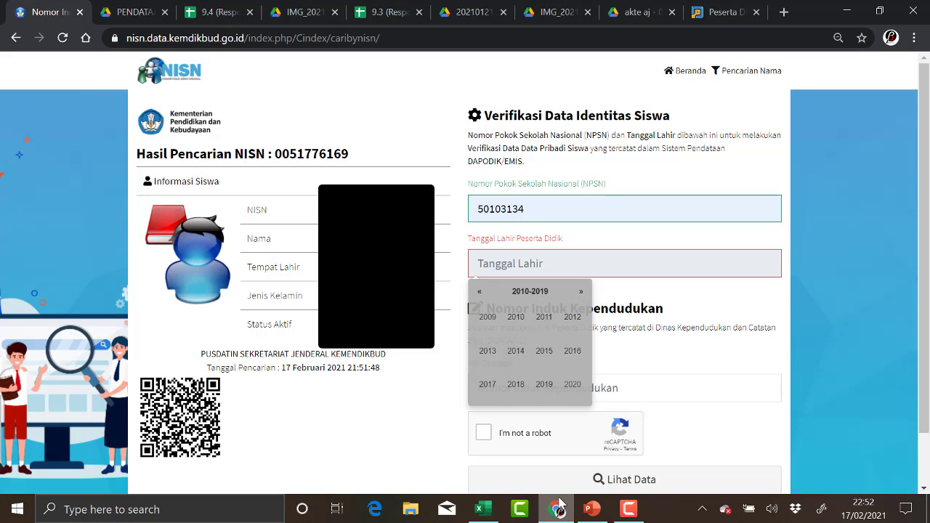
{"action": "left_click", "coordinate": [480, 294]}
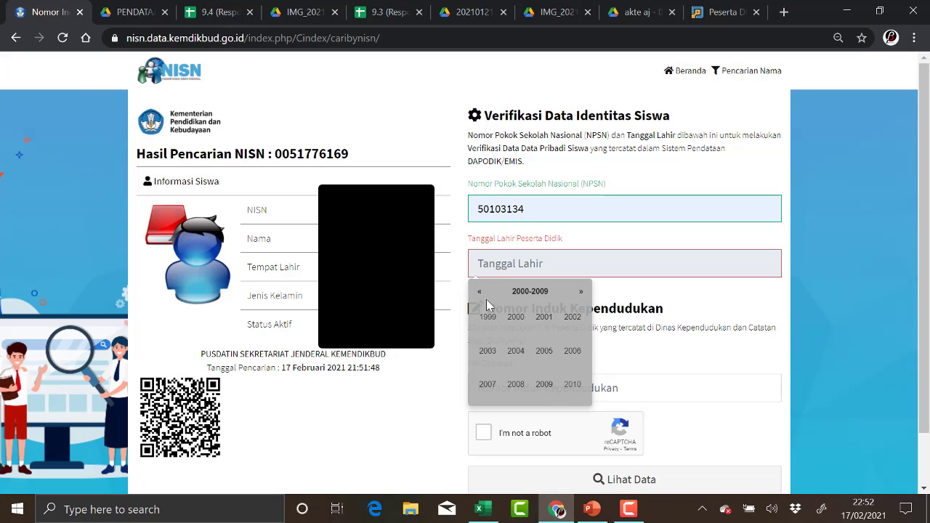
{"action": "left_click", "coordinate": [545, 352]}
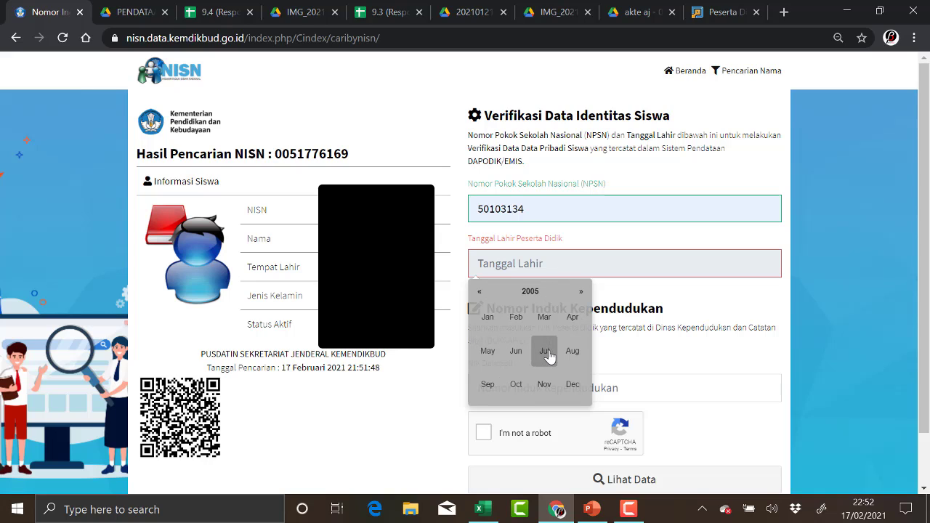
{"action": "left_click", "coordinate": [518, 388]}
{"action": "left_click", "coordinate": [498, 343]}
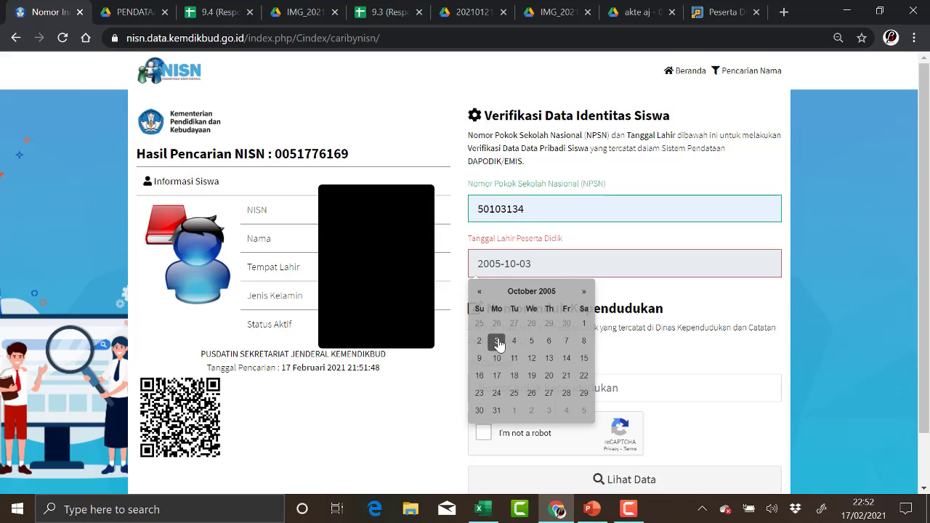
{"action": "left_click", "coordinate": [862, 190]}
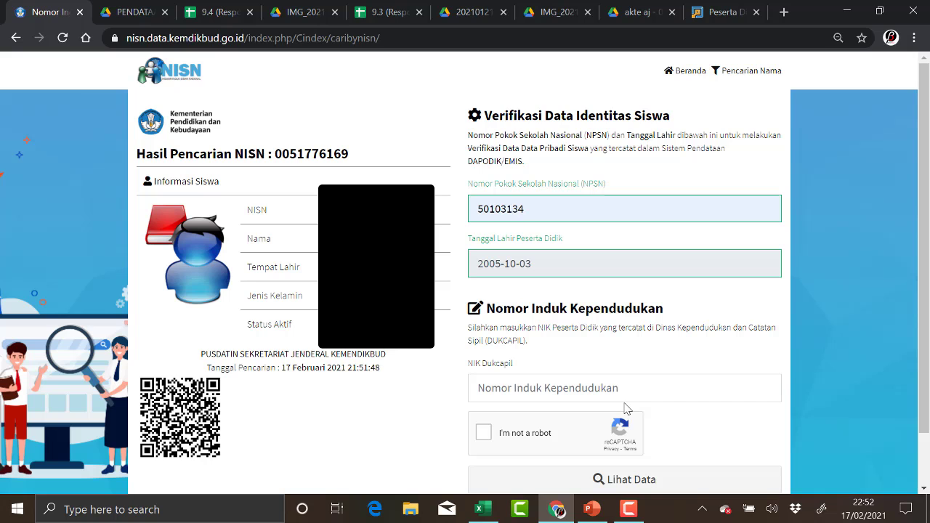
Copy the student's NIK from cell D3 in Excel into the NIK Dukcapil field.
{"action": "left_click", "coordinate": [557, 510]}
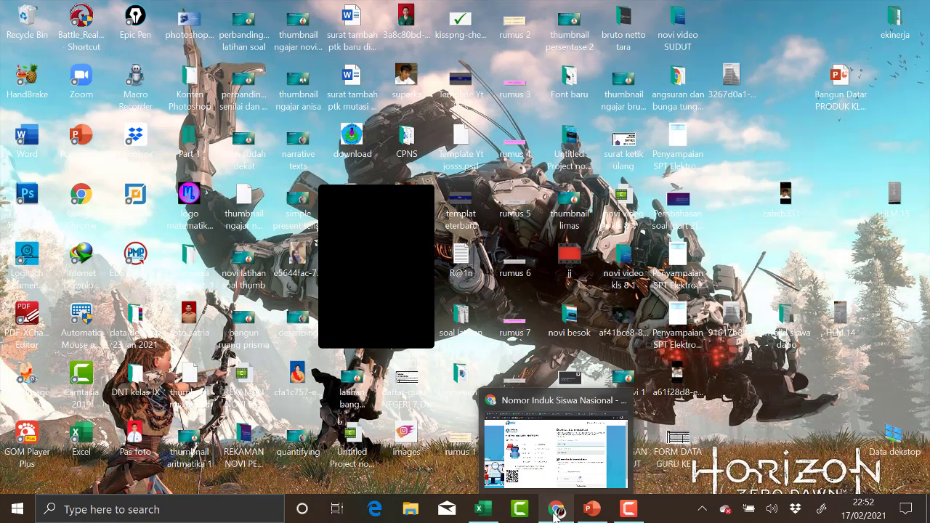
{"action": "left_click", "coordinate": [557, 511]}
{"action": "left_click", "coordinate": [479, 510]}
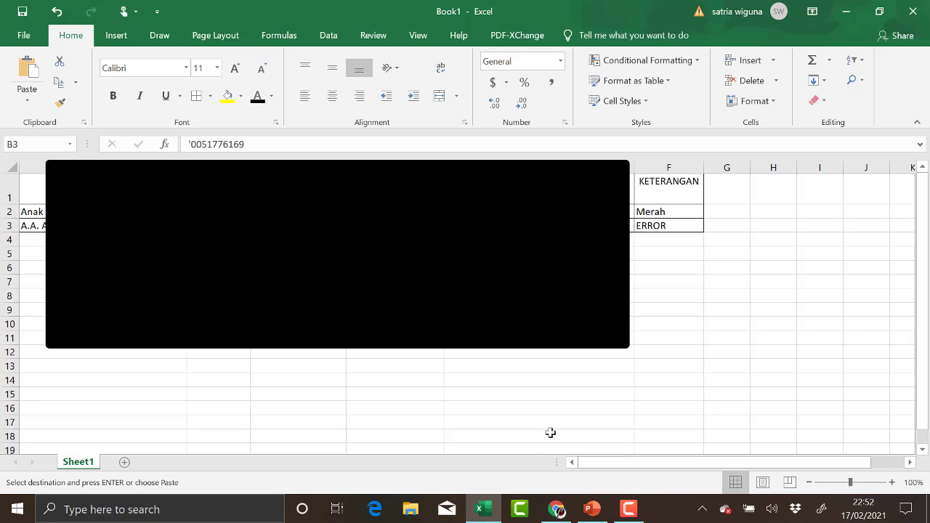
{"action": "left_click", "coordinate": [394, 226]}
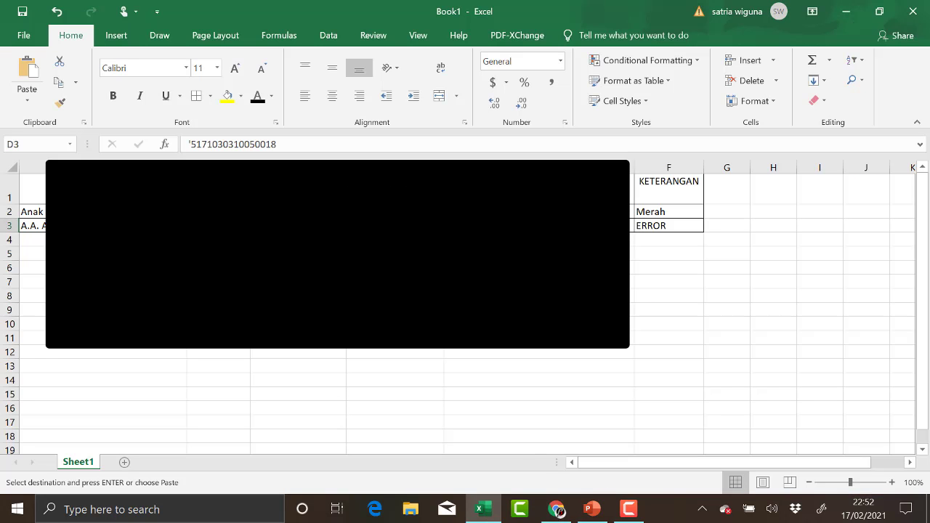
{"action": "left_click", "coordinate": [556, 510]}
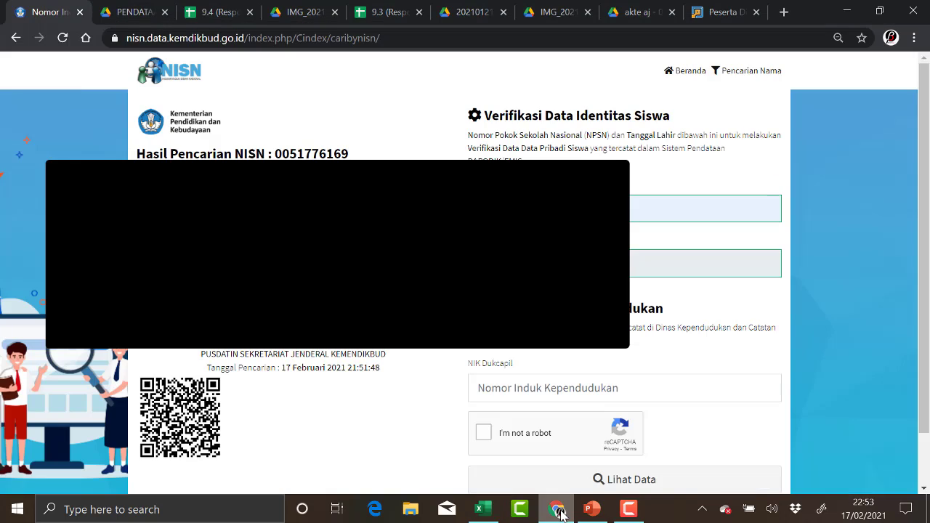
{"action": "left_click", "coordinate": [513, 394]}
{"action": "key", "text": "ctrl+v"}
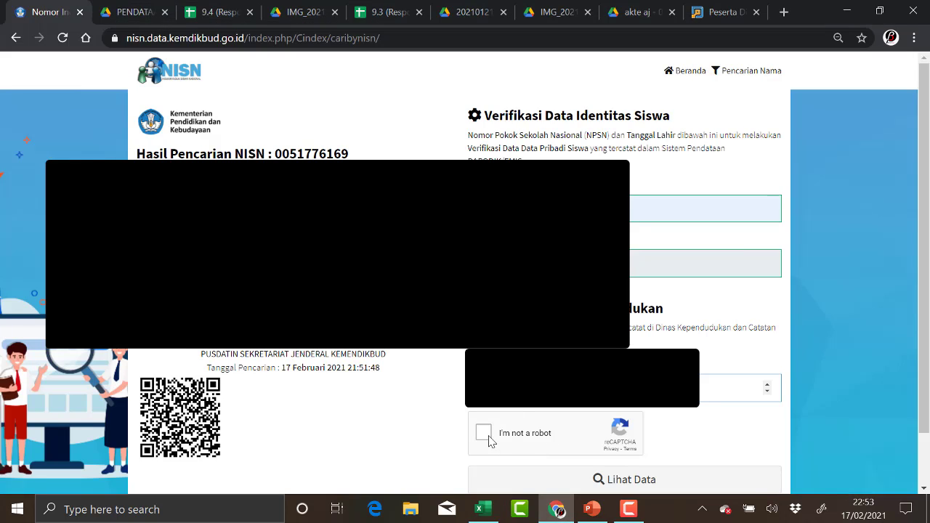
Solve the reCAPTCHA image challenge and submit the lookup with Lihat Data.
{"action": "left_click", "coordinate": [484, 433]}
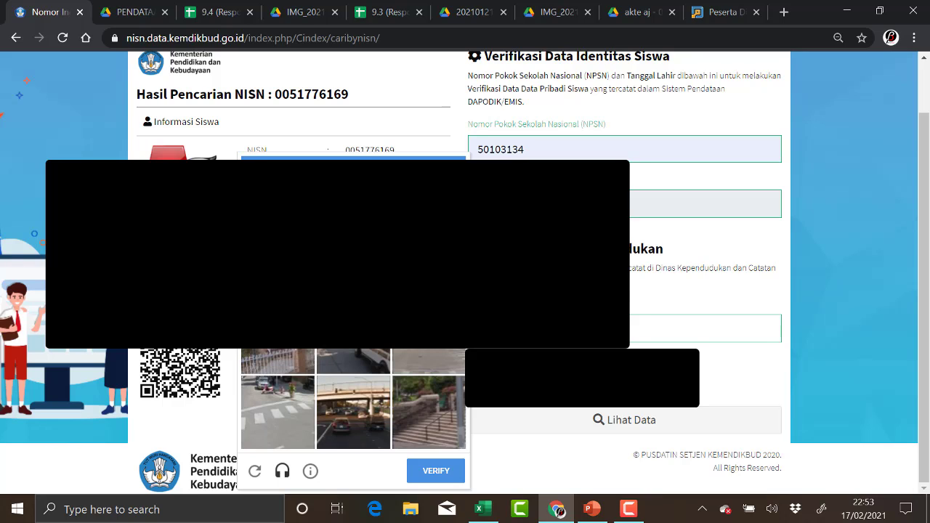
{"action": "left_click", "coordinate": [300, 350]}
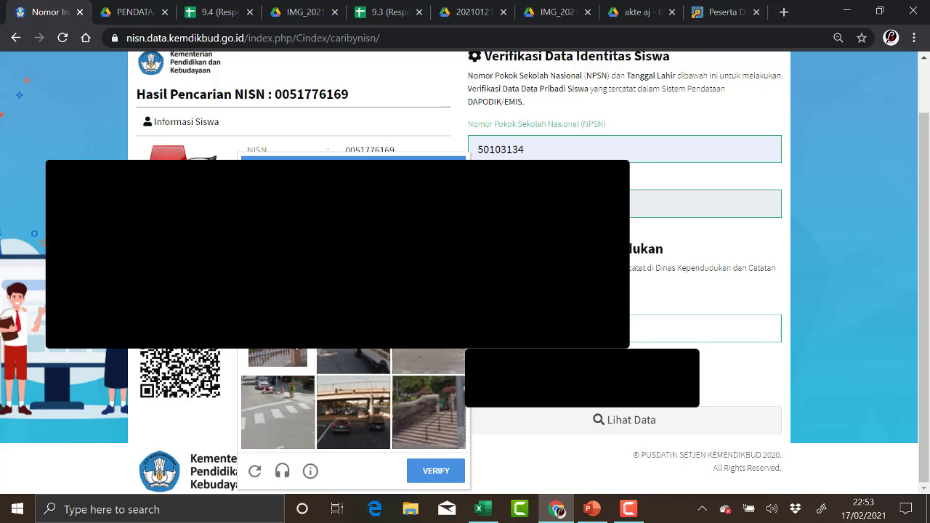
{"action": "left_click", "coordinate": [422, 436]}
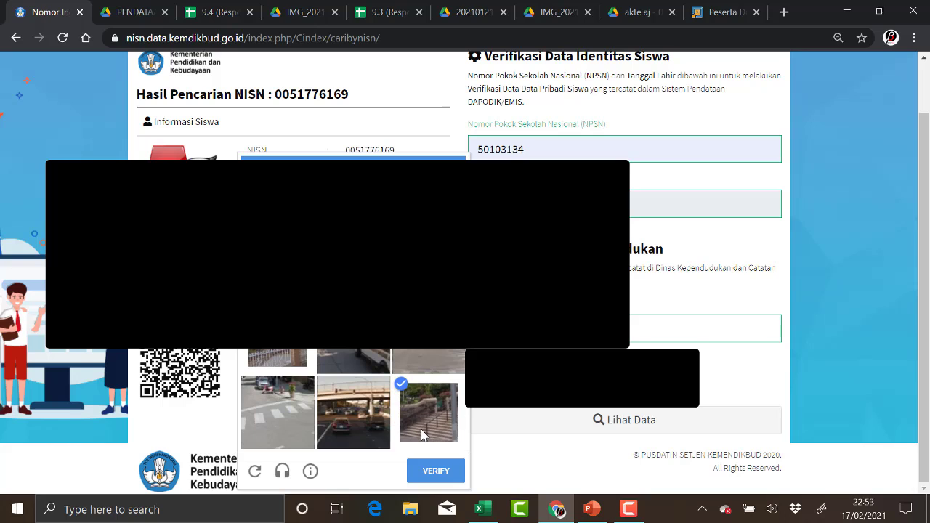
{"action": "left_click", "coordinate": [450, 474]}
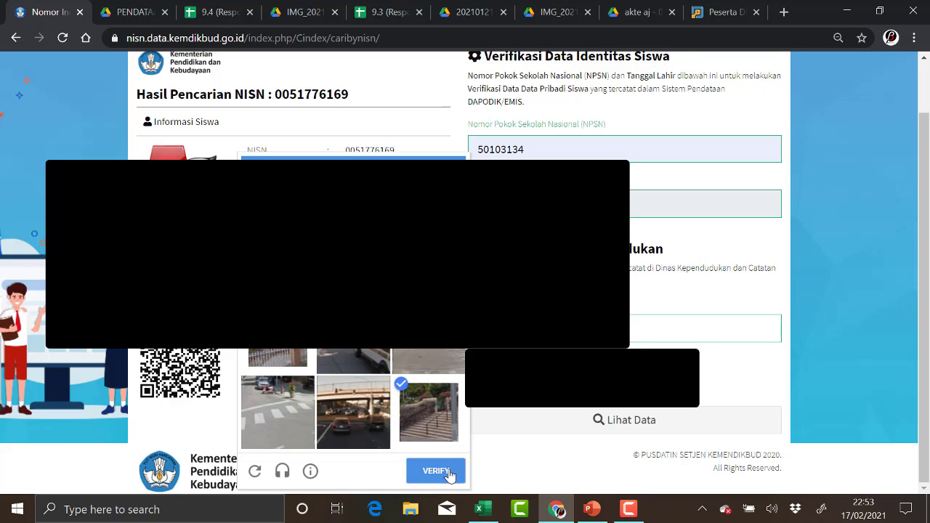
{"action": "left_click", "coordinate": [618, 422]}
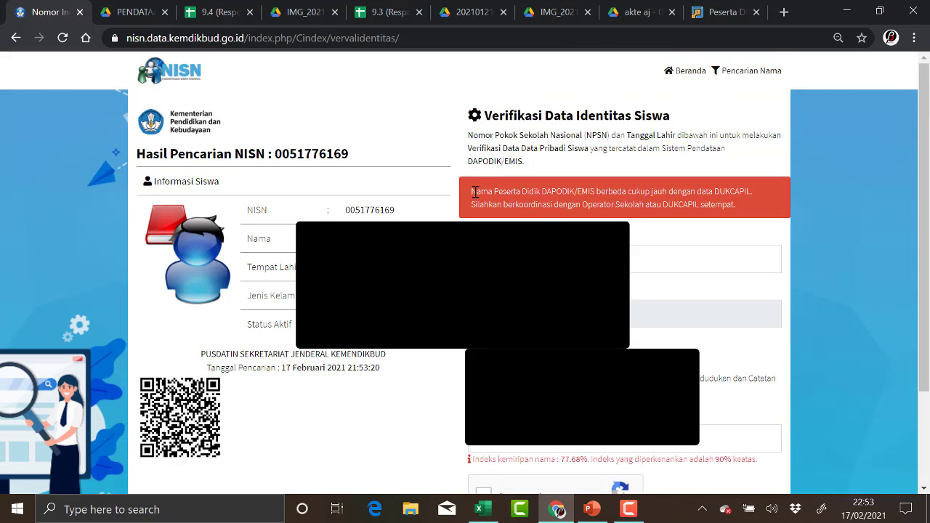
{"action": "left_click_drag", "start_coordinate": [474, 190], "coordinate": [748, 212]}
{"action": "left_click", "coordinate": [773, 176]}
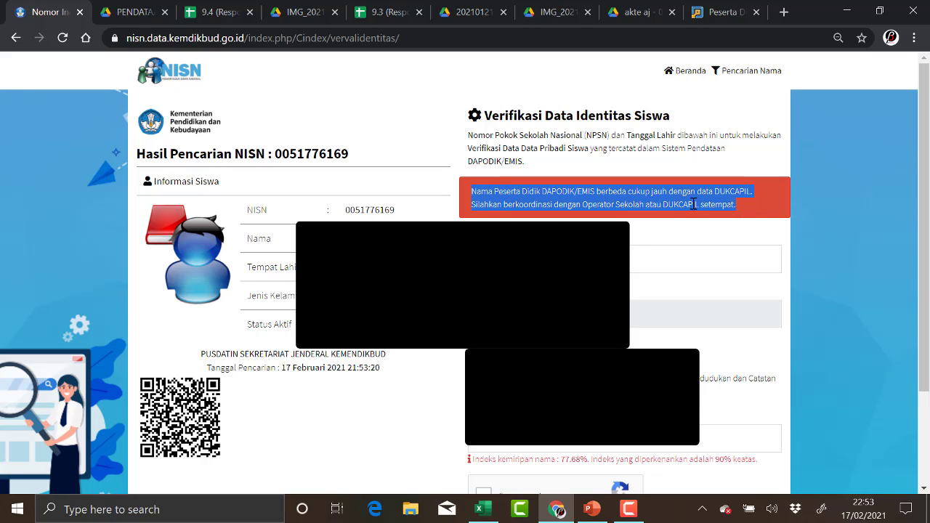
{"action": "left_click", "coordinate": [719, 195]}
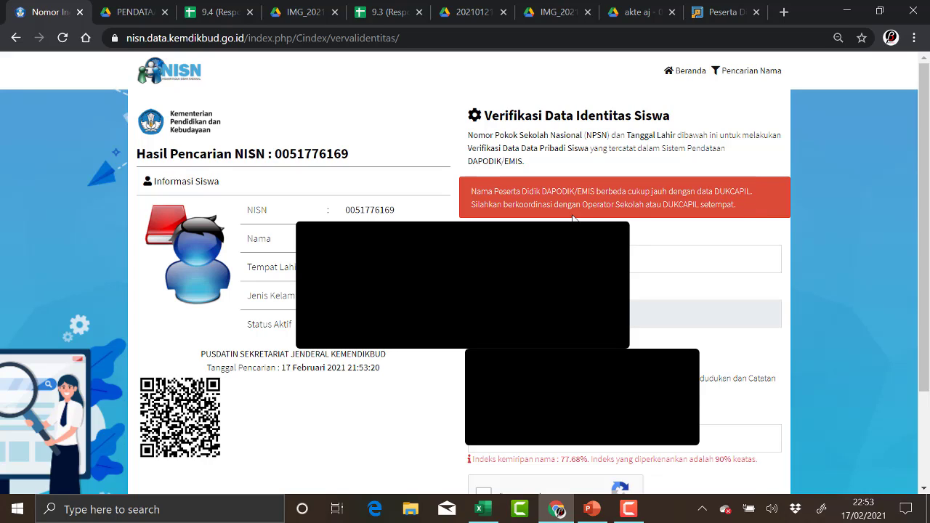
{"action": "double_click", "coordinate": [251, 210]}
{"action": "left_click_drag", "start_coordinate": [267, 210], "coordinate": [407, 324]}
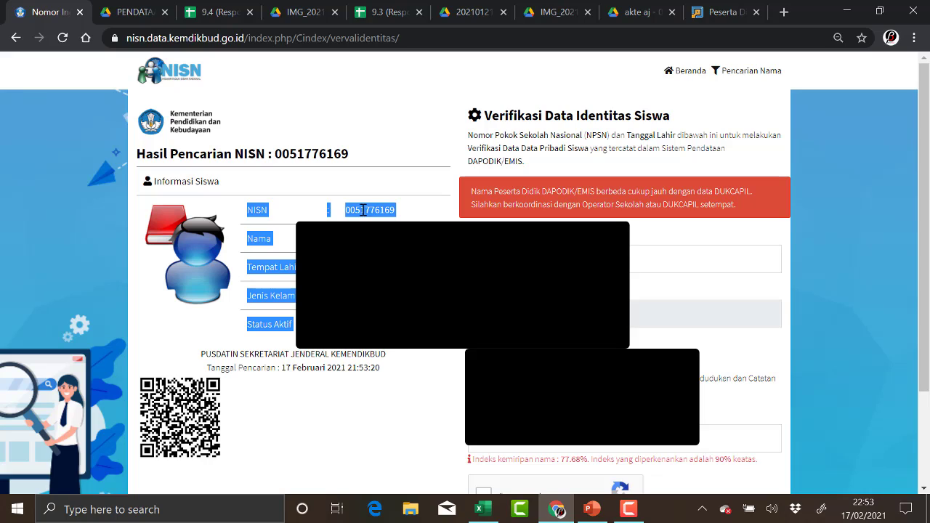
{"action": "left_click", "coordinate": [269, 186]}
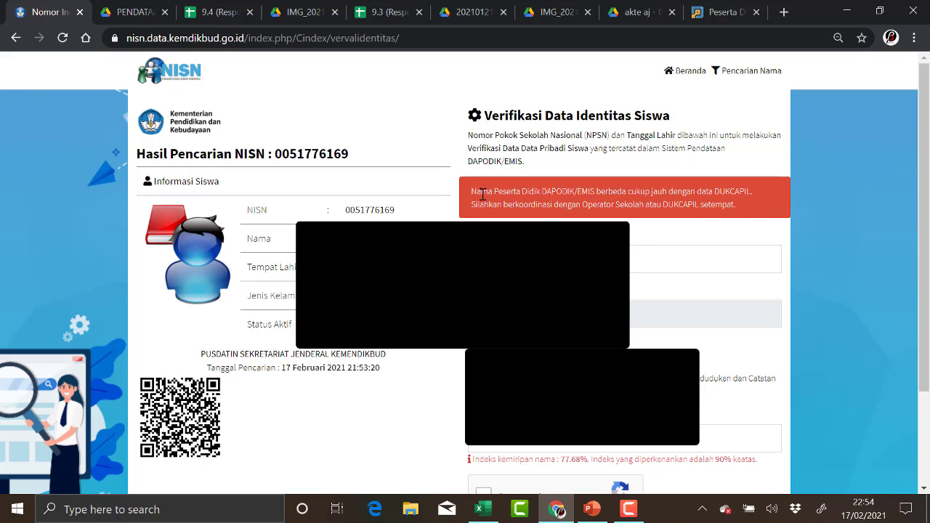
{"action": "left_click_drag", "start_coordinate": [471, 190], "coordinate": [742, 211]}
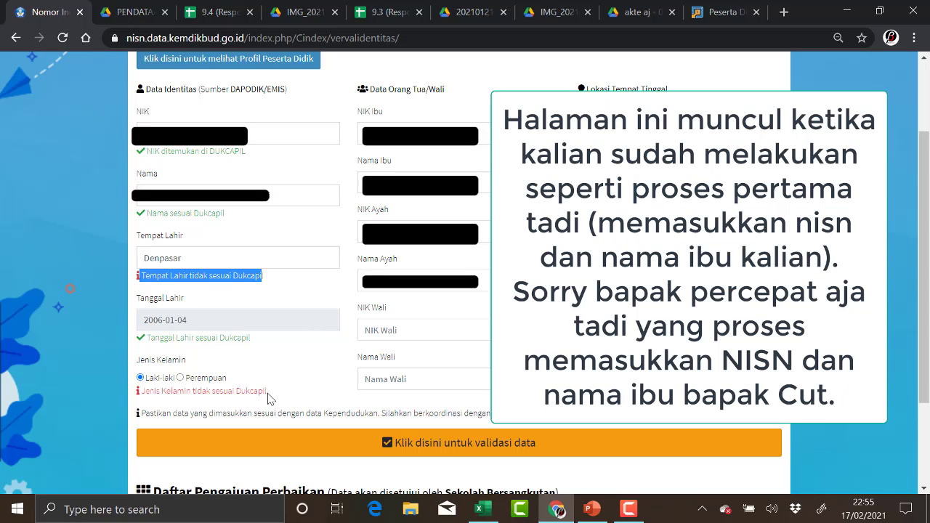
Highlight the gender mismatch message and the birthplace Denpasar that need fixing.
{"action": "left_click_drag", "start_coordinate": [270, 392], "coordinate": [122, 412]}
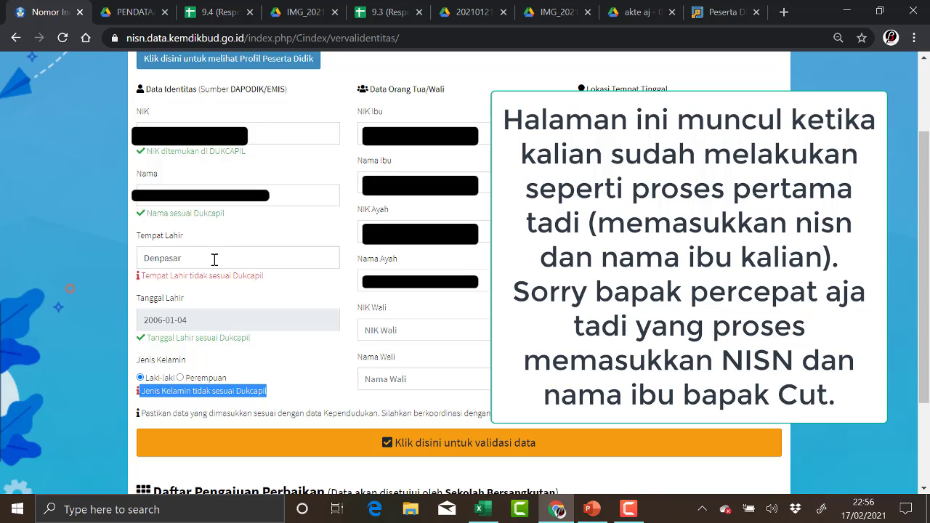
{"action": "left_click_drag", "start_coordinate": [214, 259], "coordinate": [137, 256]}
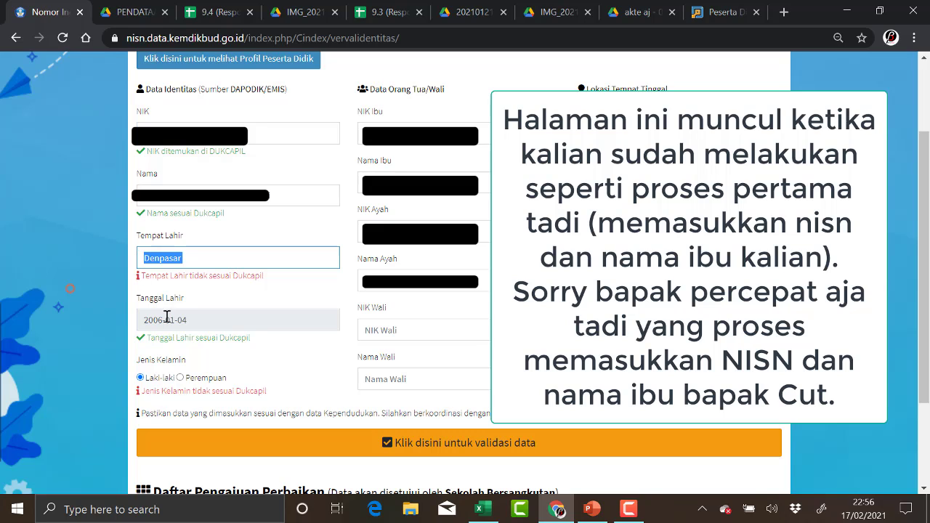
Review the NIK, name and birthplace check messages by highlighting each in turn.
{"action": "left_click_drag", "start_coordinate": [152, 151], "coordinate": [259, 152]}
{"action": "left_click", "coordinate": [216, 217]}
{"action": "left_click_drag", "start_coordinate": [226, 212], "coordinate": [130, 218]}
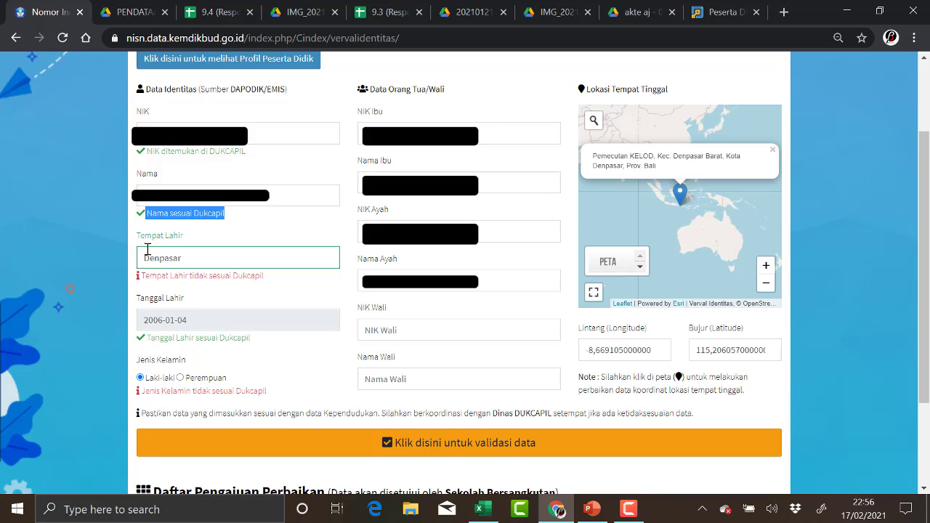
{"action": "left_click", "coordinate": [151, 280]}
{"action": "left_click_drag", "start_coordinate": [151, 280], "coordinate": [218, 293]}
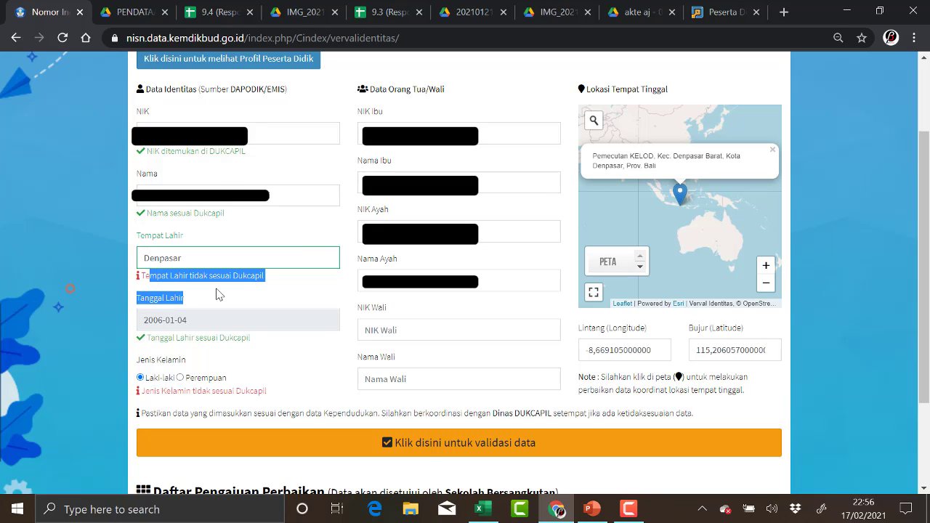
{"action": "left_click", "coordinate": [210, 239]}
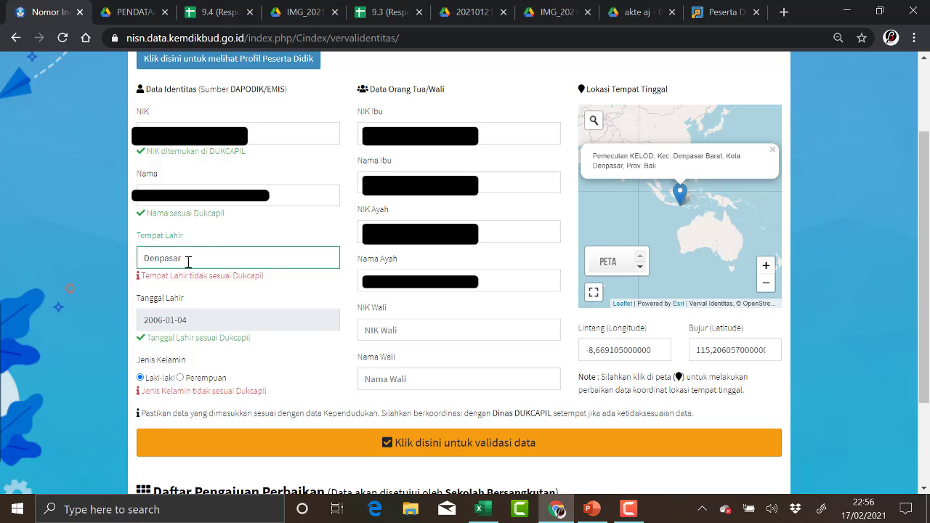
Replace the birthplace with DENPASAR in capitals and set the gender to Perempuan.
{"action": "left_click_drag", "start_coordinate": [188, 262], "coordinate": [125, 272]}
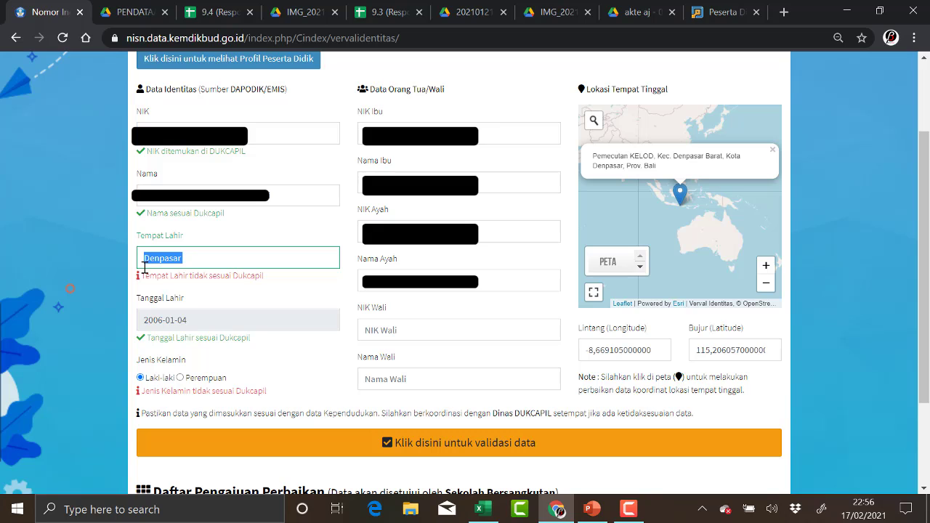
{"action": "type", "text": "DENPASAR"}
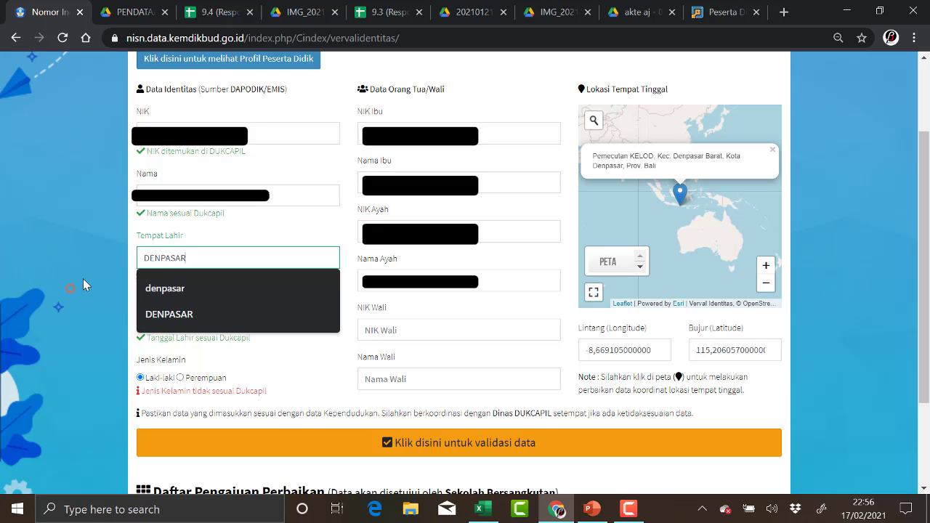
{"action": "key", "text": "Escape"}
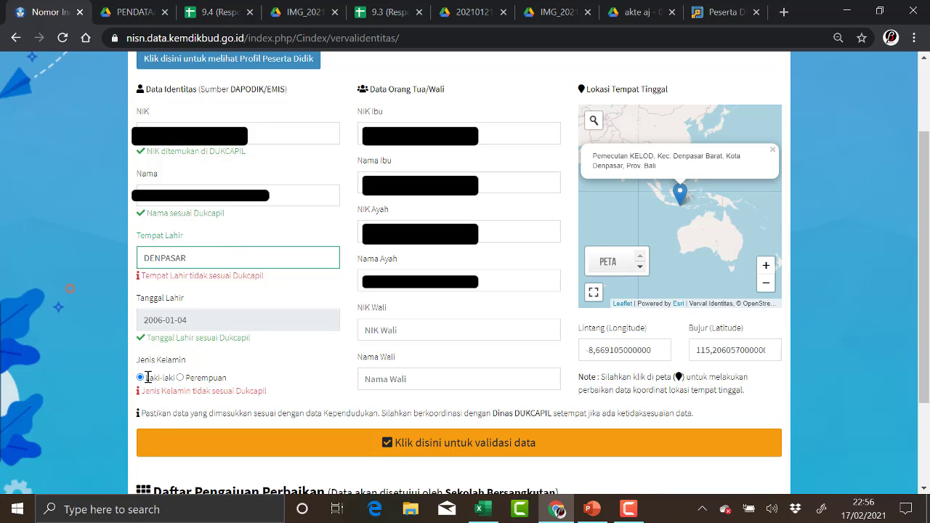
{"action": "left_click", "coordinate": [180, 378]}
Expand the residence map to full screen and zoom from Indonesia down to Denpasar.
{"action": "left_click", "coordinate": [594, 294]}
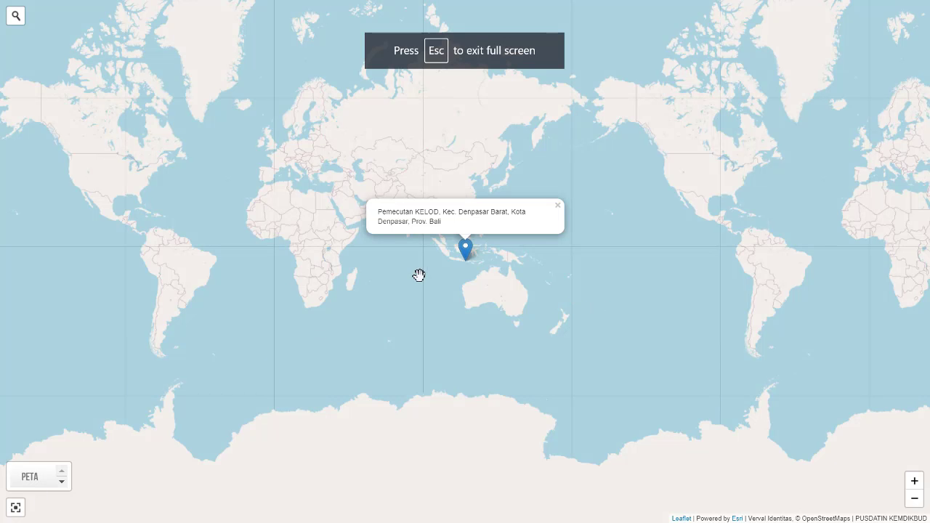
{"action": "left_click", "coordinate": [915, 482]}
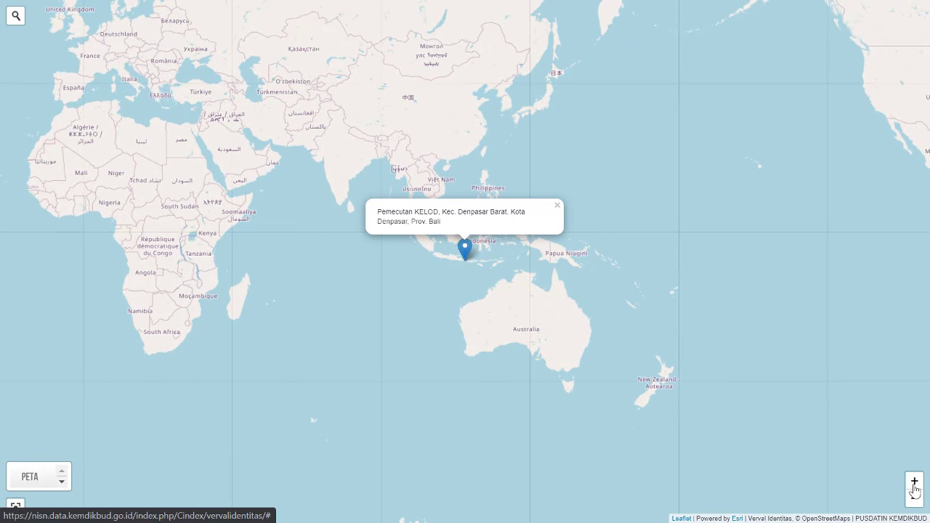
{"action": "left_click", "coordinate": [918, 484]}
{"action": "left_click", "coordinate": [917, 484]}
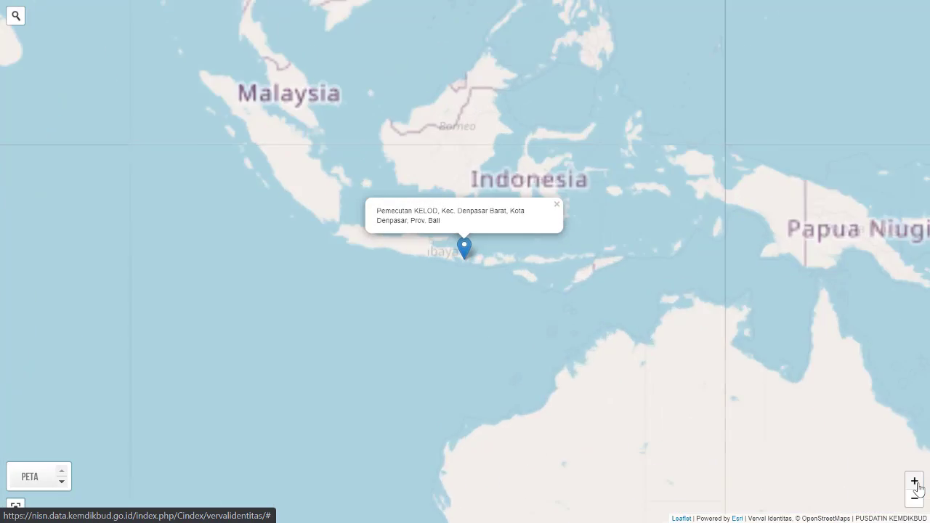
{"action": "left_click", "coordinate": [917, 484]}
{"action": "left_click", "coordinate": [915, 481]}
{"action": "left_click", "coordinate": [915, 482]}
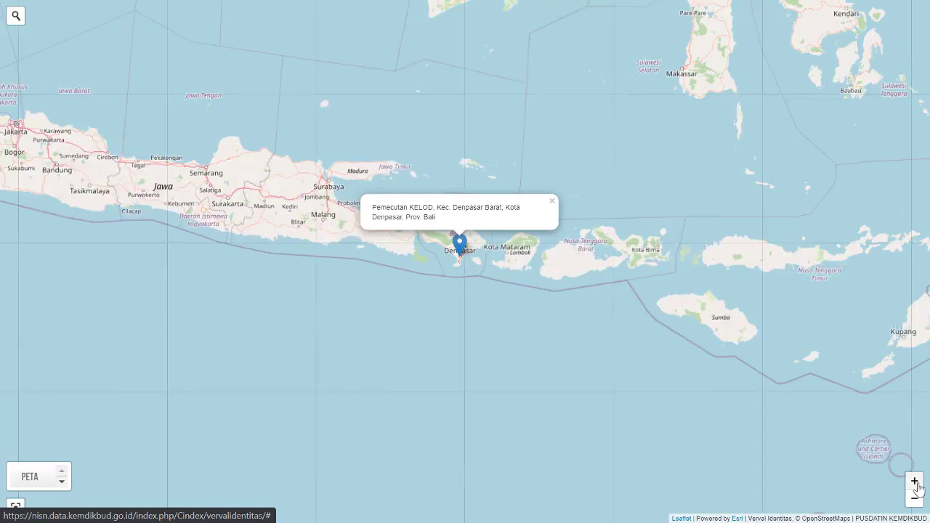
{"action": "left_click", "coordinate": [915, 482]}
{"action": "left_click", "coordinate": [915, 481]}
{"action": "left_click", "coordinate": [915, 482]}
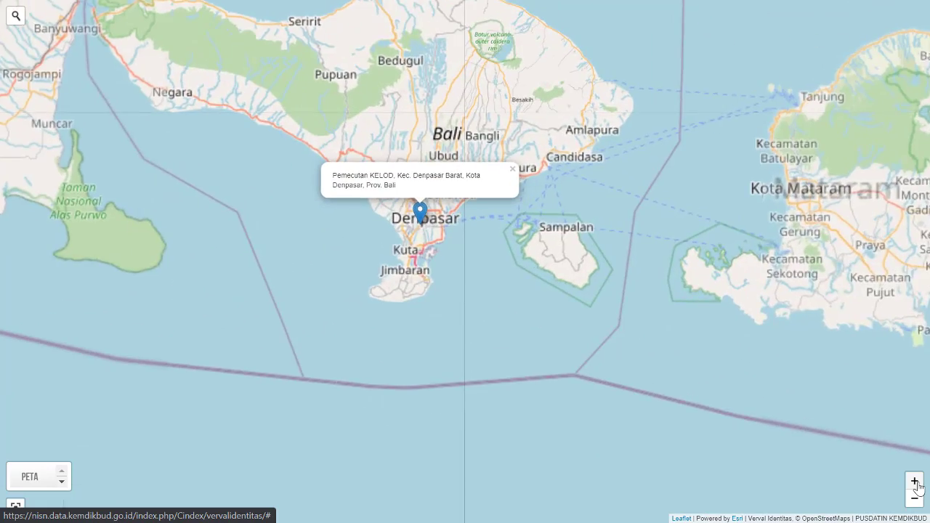
{"action": "left_click", "coordinate": [915, 482]}
{"action": "left_click", "coordinate": [919, 486]}
{"action": "left_click", "coordinate": [919, 485]}
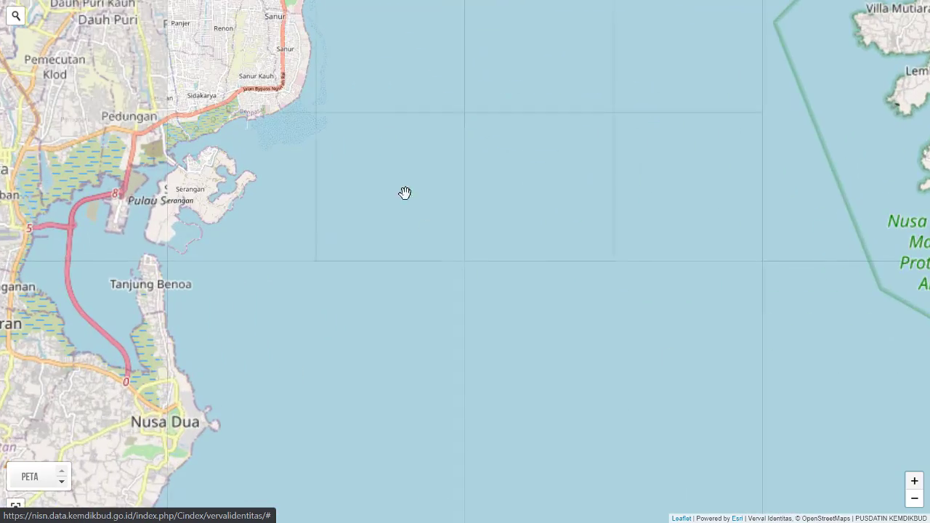
Zoom in further and pan to keep the Pemecutan Kelod marker and nearby streets in view.
{"action": "mouse_move", "coordinate": [431, 180]}
{"action": "left_mouse_down"}
{"action": "mouse_move", "coordinate": [513, 291]}
{"action": "mouse_move", "coordinate": [627, 395]}
{"action": "left_mouse_up"}
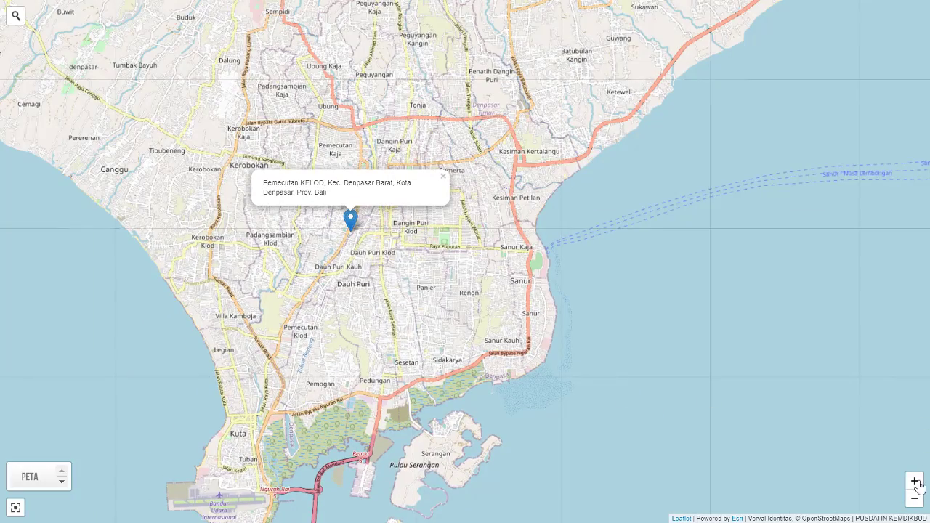
{"action": "left_click", "coordinate": [916, 483]}
{"action": "left_click", "coordinate": [917, 486]}
{"action": "left_click_drag", "start_coordinate": [355, 204], "coordinate": [748, 322]}
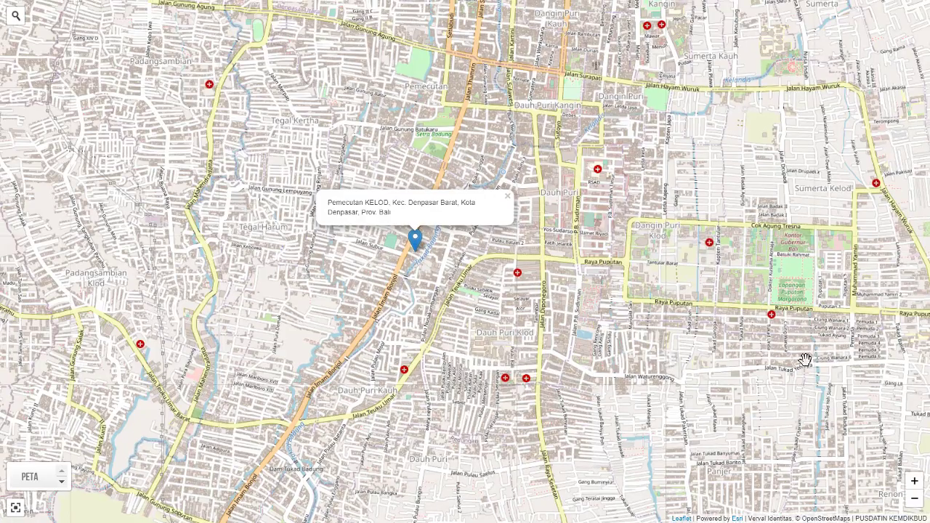
{"action": "left_click", "coordinate": [916, 484]}
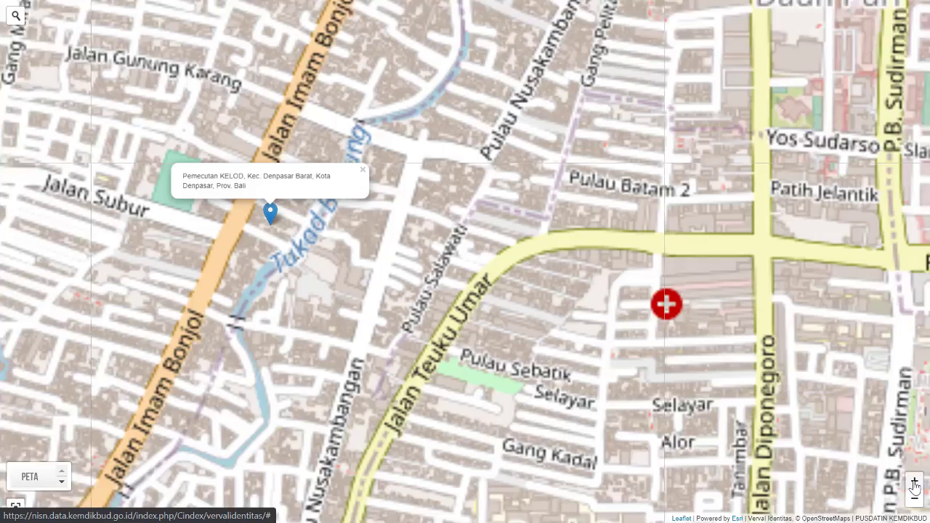
{"action": "left_click", "coordinate": [915, 483]}
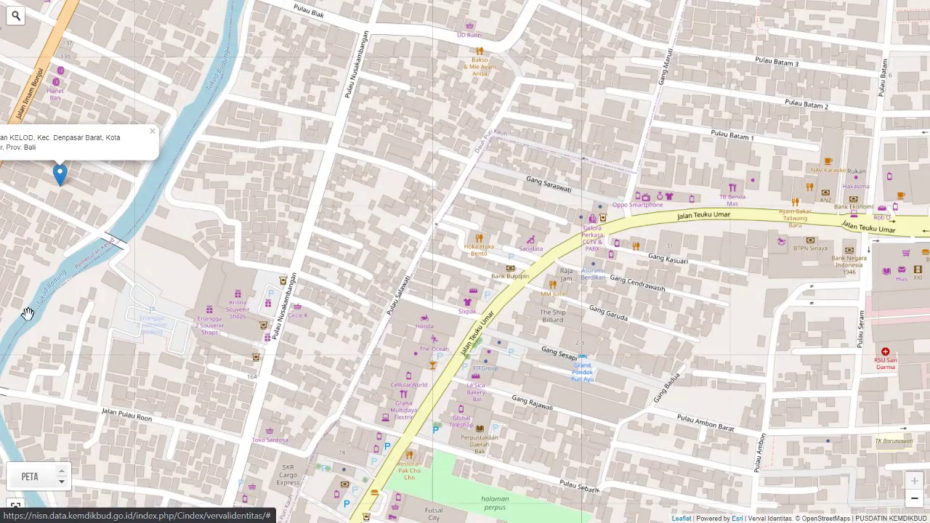
{"action": "left_click_drag", "start_coordinate": [66, 319], "coordinate": [269, 333]}
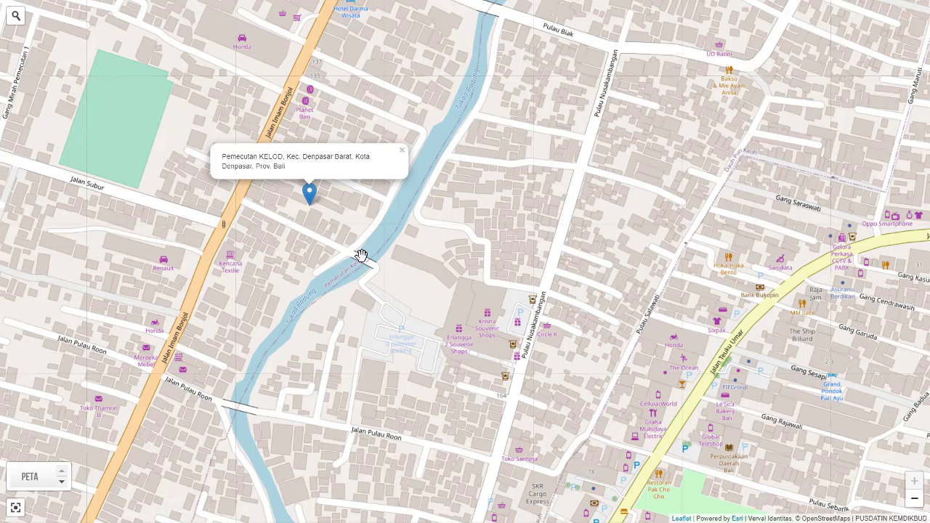
Reposition the residence pin on the map, finally placing it beside the river.
{"action": "left_click", "coordinate": [152, 184]}
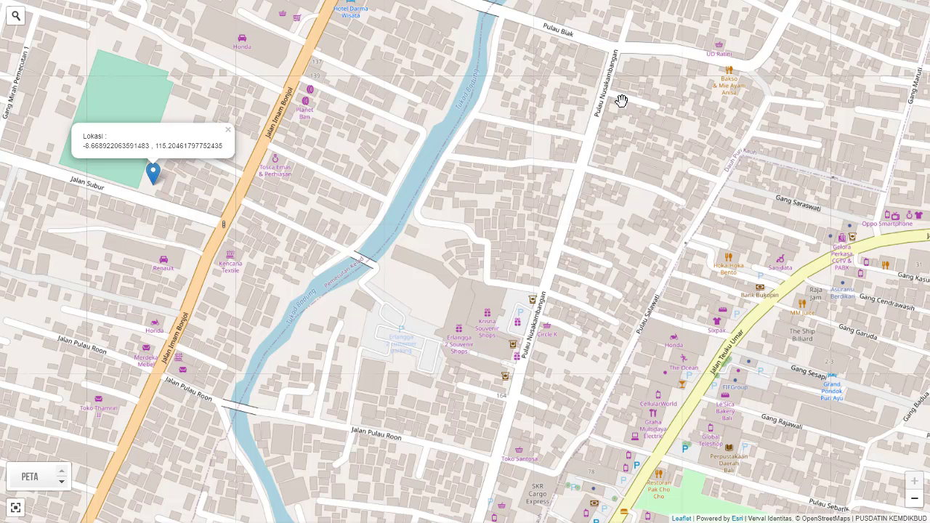
{"action": "left_click", "coordinate": [595, 118]}
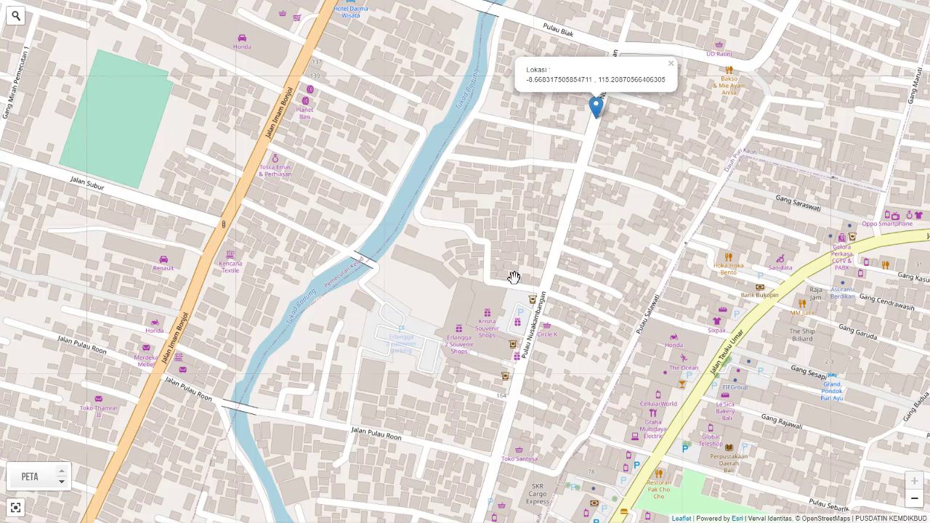
{"action": "left_click", "coordinate": [401, 293]}
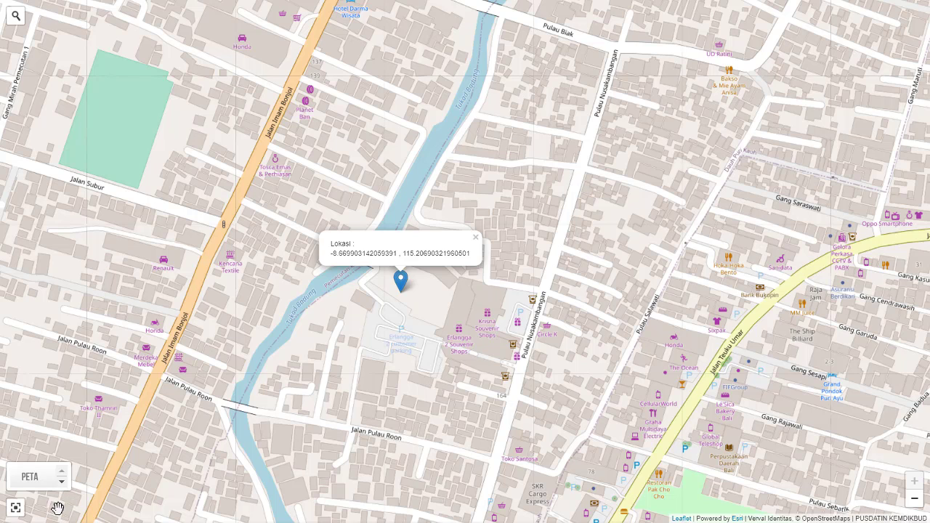
Leave the full-screen map and validate the entered data against Dukcapil.
{"action": "left_click", "coordinate": [15, 509]}
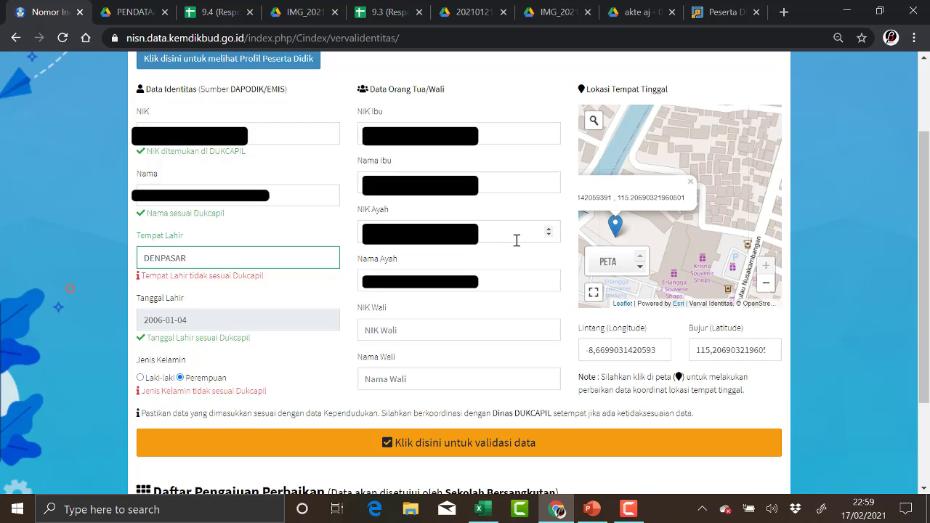
{"action": "scroll", "coordinate": [501, 360], "scroll_direction": "down", "scroll_amount": 1}
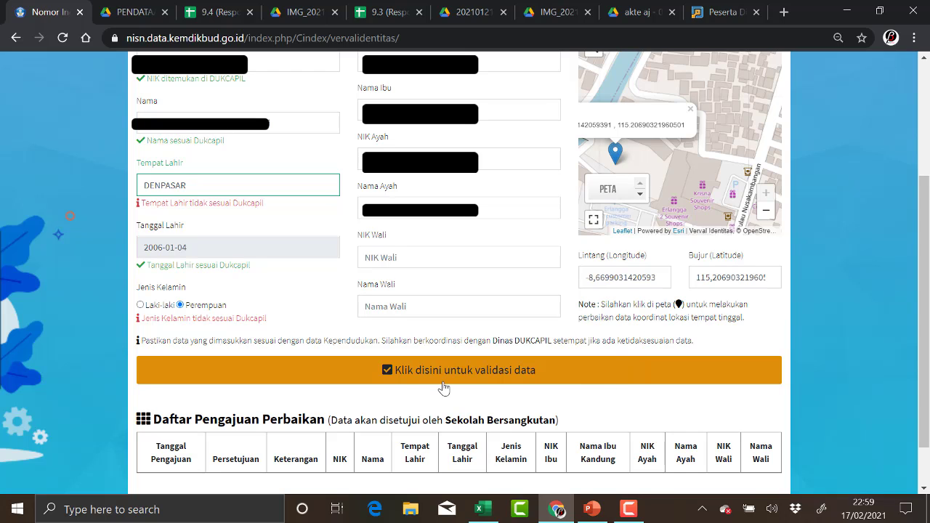
{"action": "left_click", "coordinate": [431, 371]}
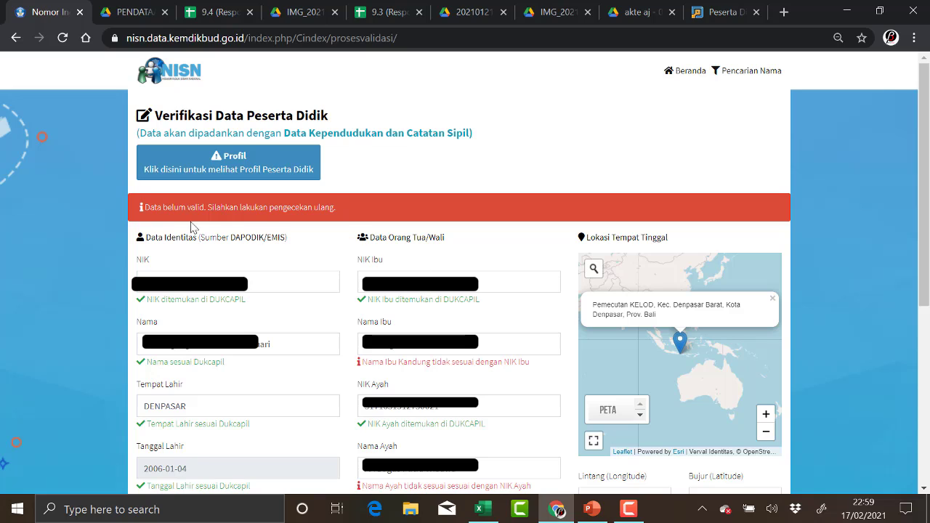
Highlight the data-not-valid warning and the mother's name mismatch message.
{"action": "left_click_drag", "start_coordinate": [143, 207], "coordinate": [335, 207]}
{"action": "scroll", "coordinate": [360, 182], "scroll_direction": "down", "scroll_amount": 2}
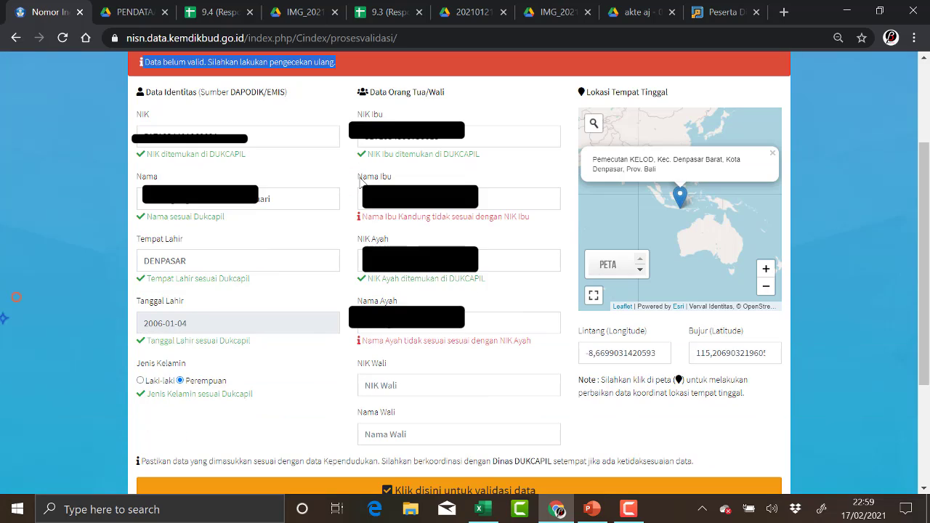
{"action": "left_click_drag", "start_coordinate": [363, 216], "coordinate": [544, 234]}
{"action": "left_click", "coordinate": [436, 354]}
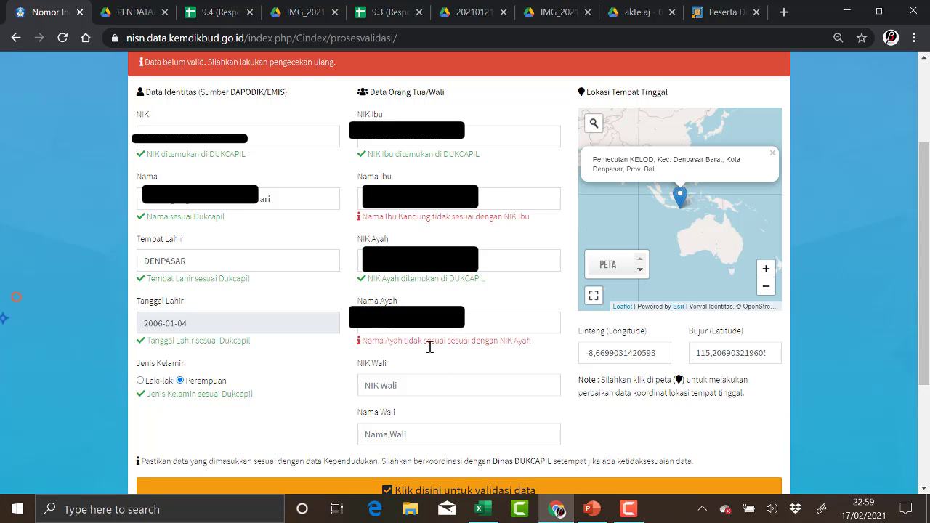
{"action": "left_click_drag", "start_coordinate": [385, 357], "coordinate": [522, 340]}
Check the mother's name field, then correct the father's name to end in 'Wibawa'.
{"action": "left_click", "coordinate": [540, 198]}
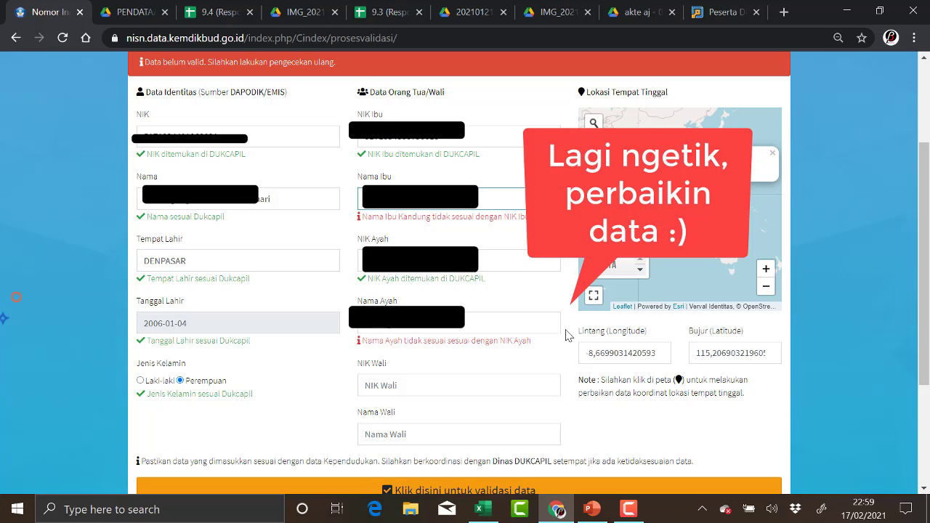
{"action": "left_click", "coordinate": [389, 327]}
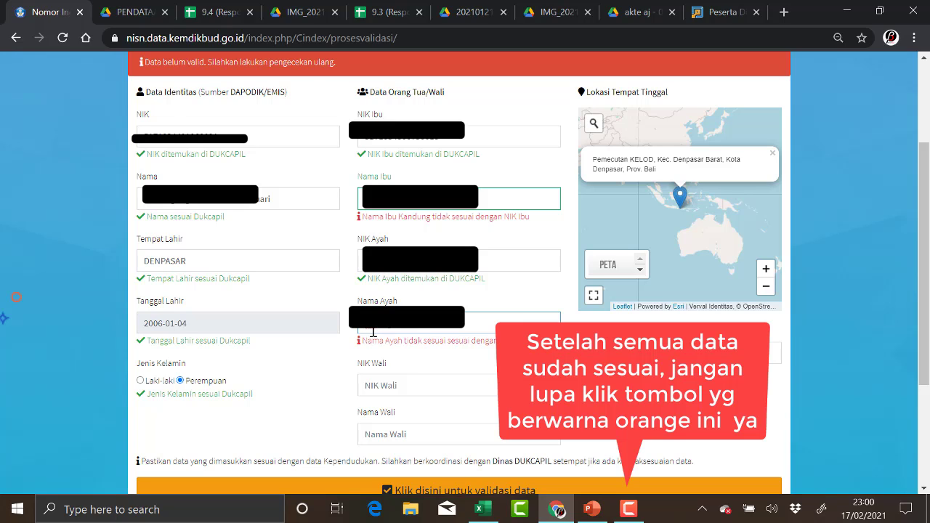
{"action": "key", "text": "BackSpace"}
{"action": "type", "text": "Wibawa"}
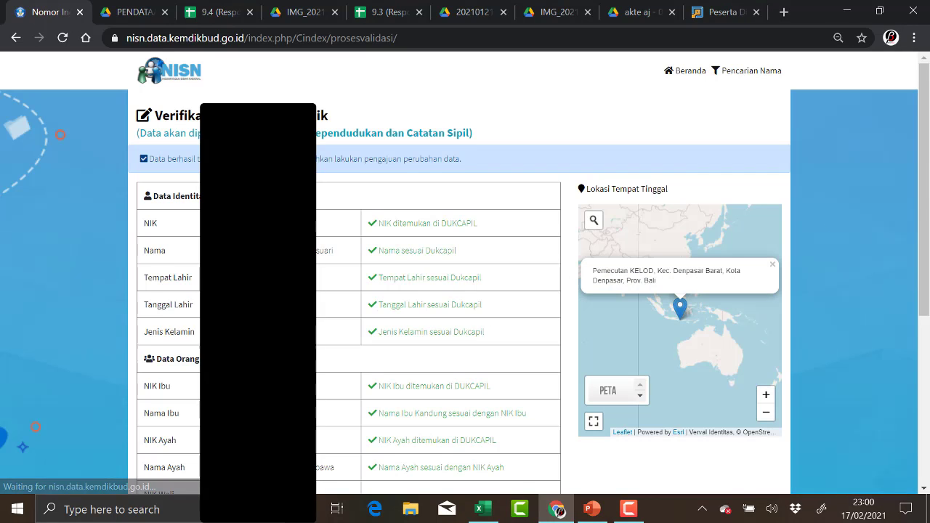
Scroll through the green validation results down to the Persetujuan section.
{"action": "left_click_drag", "start_coordinate": [928, 157], "coordinate": [908, 223]}
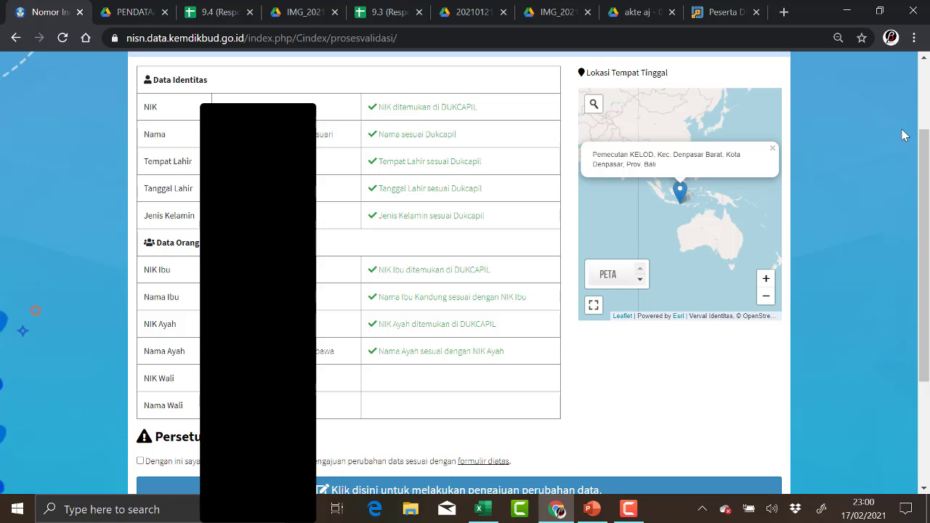
{"action": "mouse_move", "coordinate": [922, 180]}
{"action": "left_mouse_down"}
{"action": "mouse_move", "coordinate": [924, 116]}
{"action": "mouse_move", "coordinate": [928, 170]}
{"action": "left_mouse_up"}
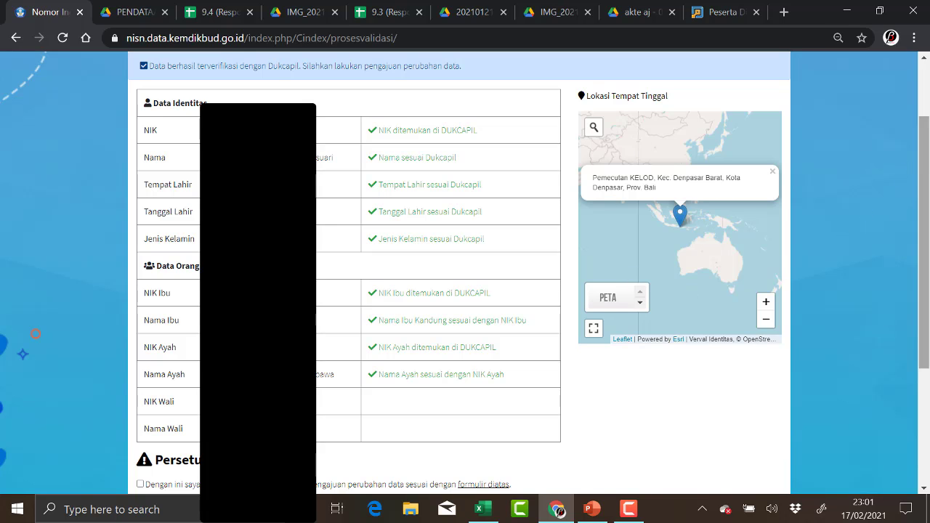
{"action": "left_click_drag", "start_coordinate": [923, 165], "coordinate": [904, 274]}
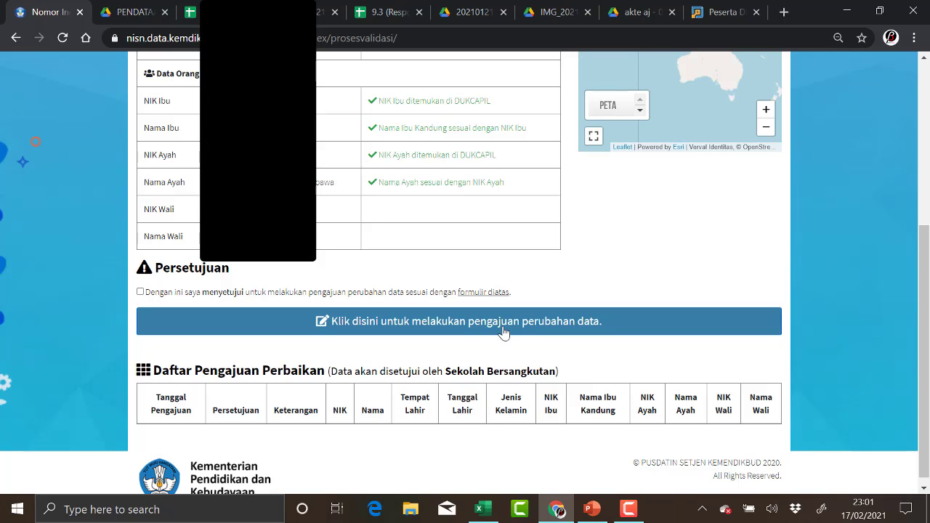
Submit the verified student's data change request, then stop the Camtasia recording.
{"action": "left_click", "coordinate": [504, 332]}
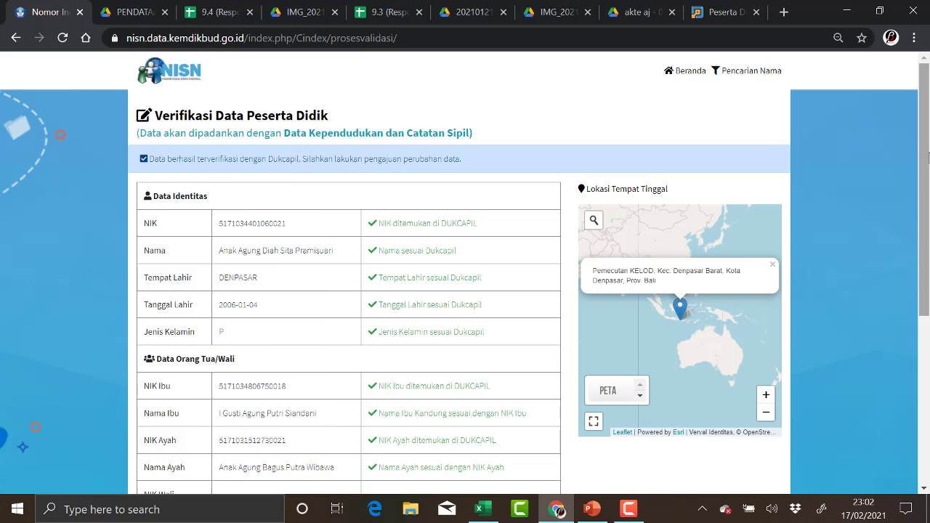
{"action": "left_click", "coordinate": [641, 513]}
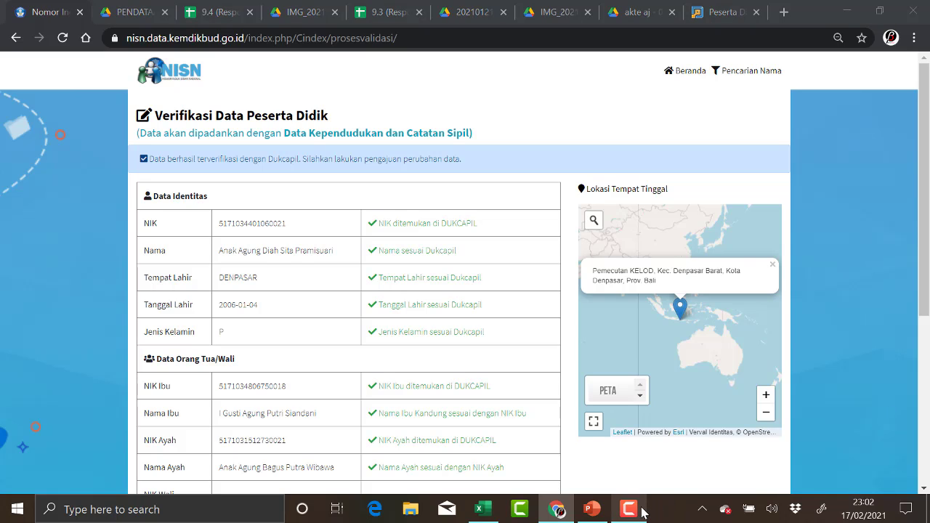
{"action": "left_click", "coordinate": [629, 510]}
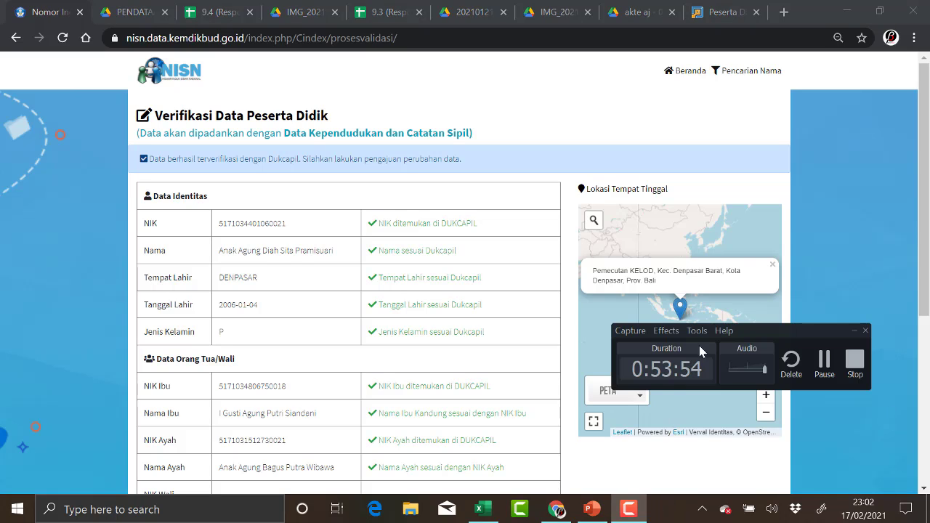